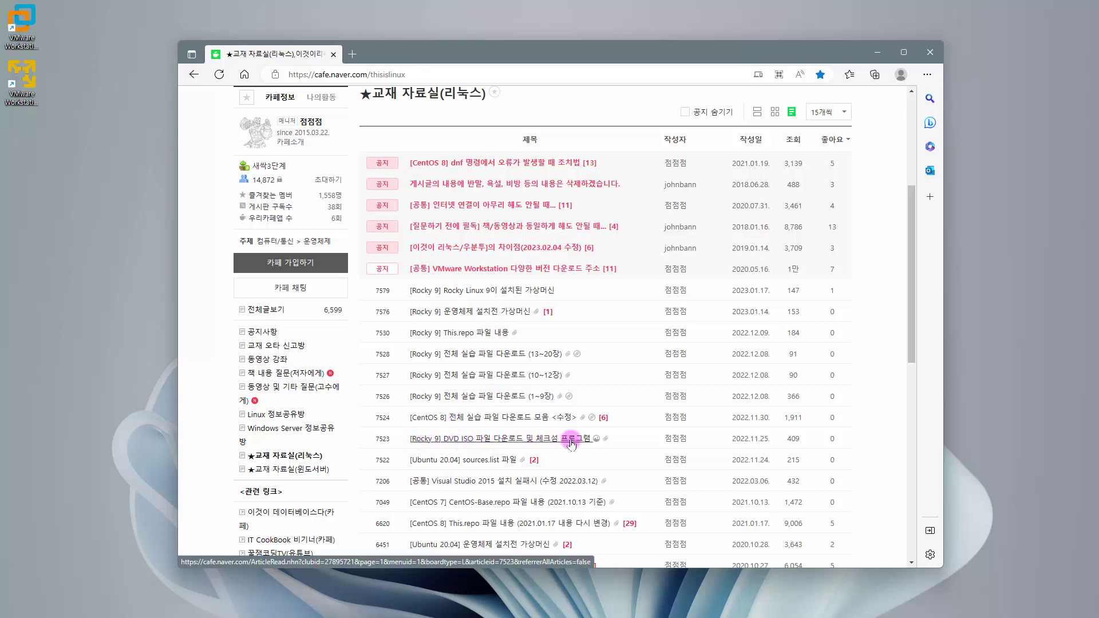
- Open the Rocky 9 DVD ISO and checksum post and save MD5_and_SHA_Checksum_Utility.exe locally
{"action": "left_click", "coordinate": [525, 440]}
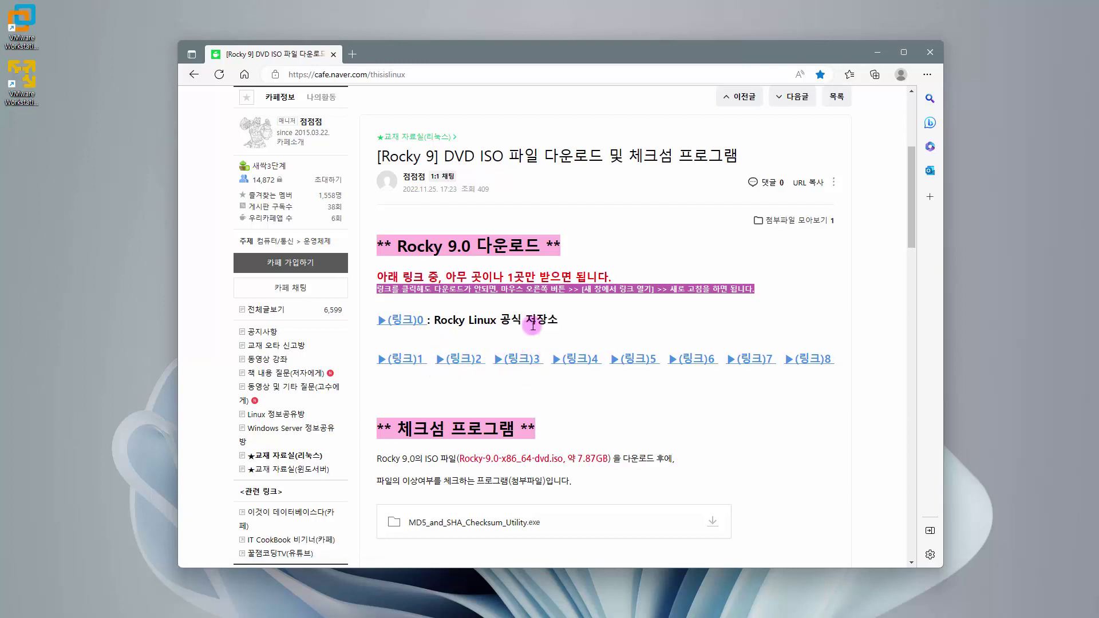
{"action": "scroll", "coordinate": [571, 339], "scroll_direction": "down", "scroll_amount": 3}
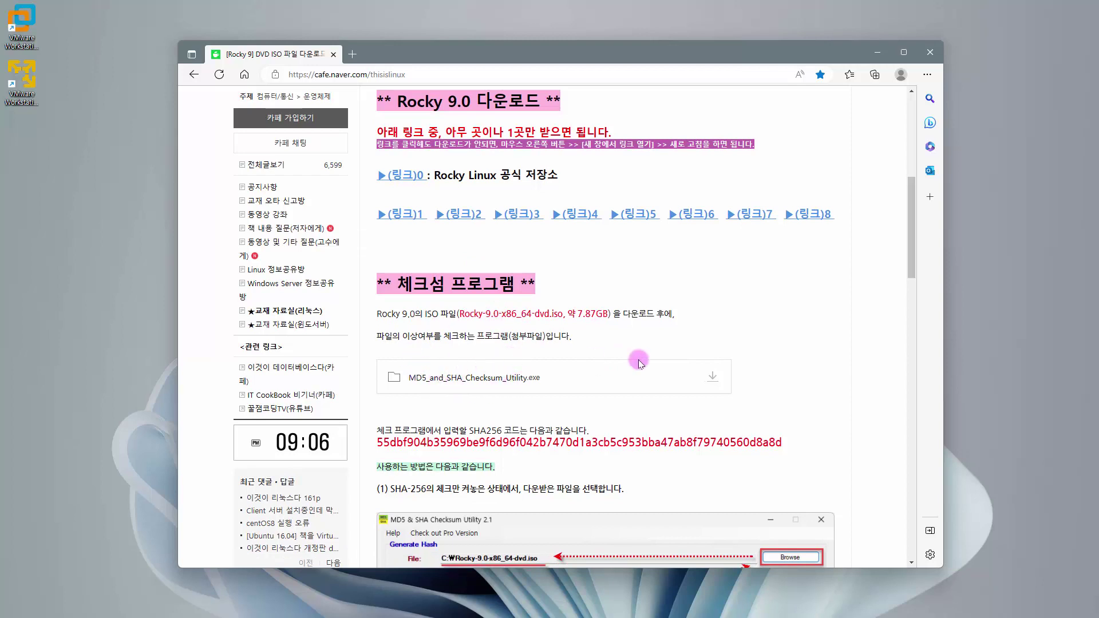
{"action": "left_click", "coordinate": [712, 376]}
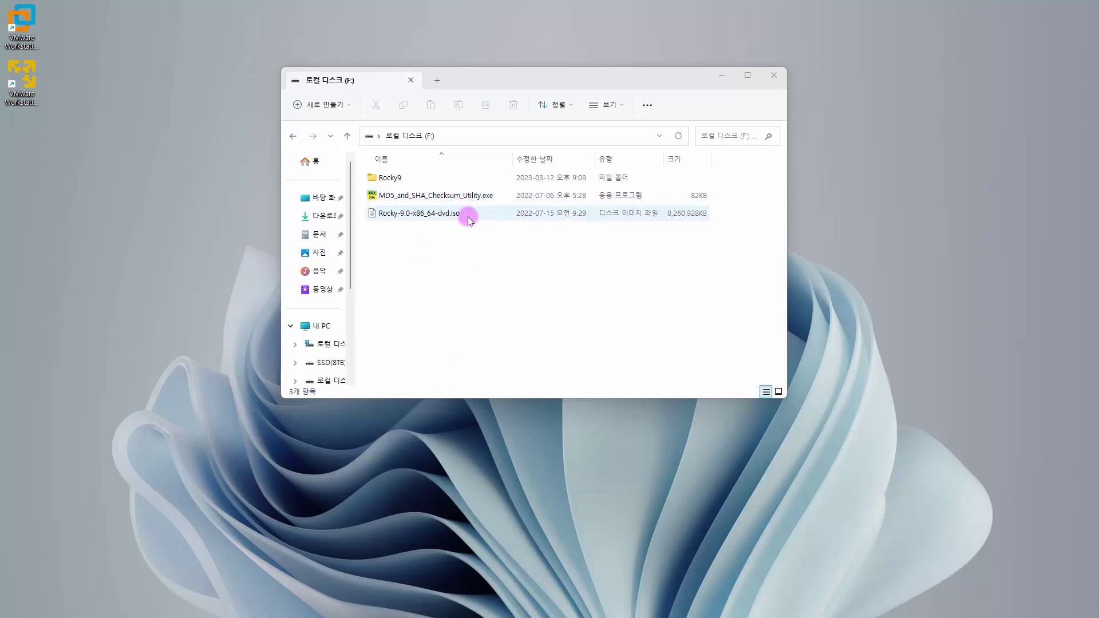
- Check in Properties that Rocky-9.0-x86_64-dvd.iso is 7.87GB, then cancel
{"action": "left_click", "coordinate": [409, 218]}
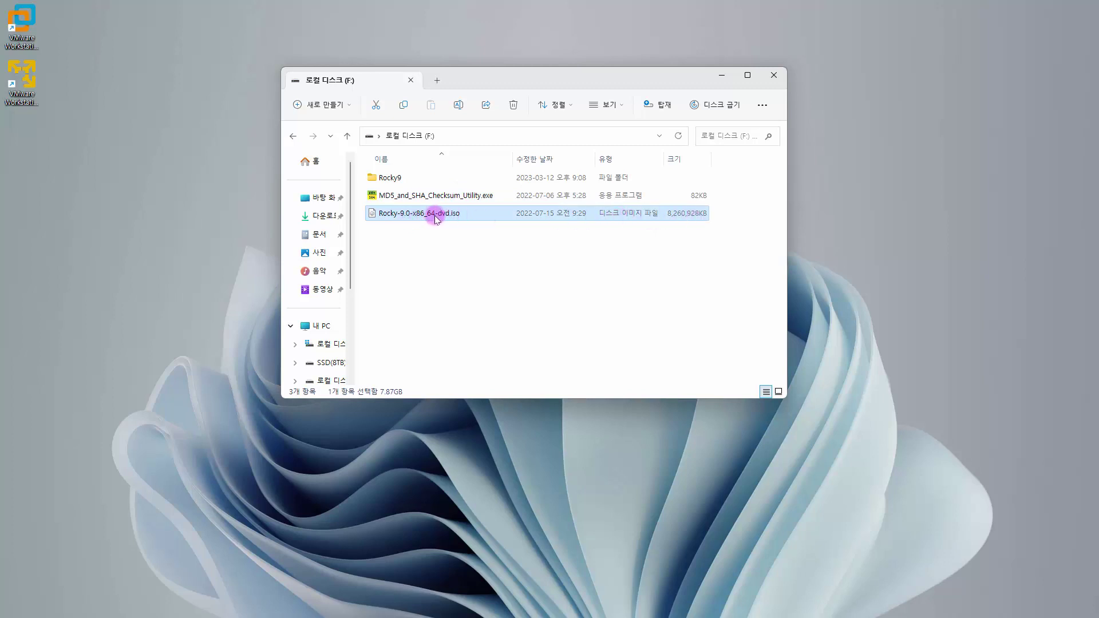
{"action": "right_click", "coordinate": [437, 218]}
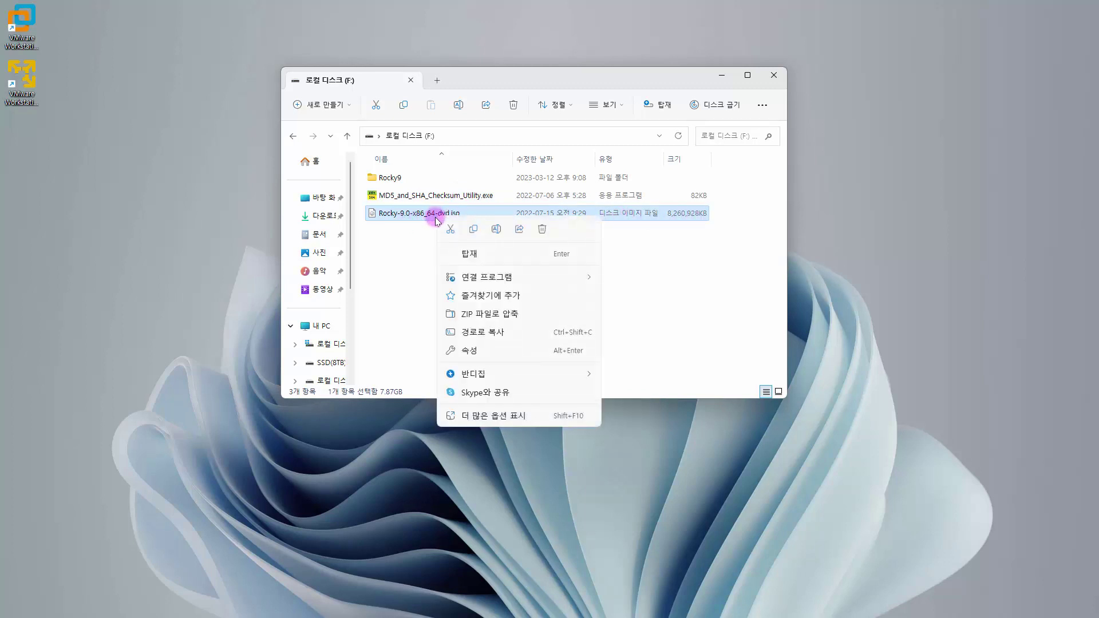
{"action": "left_click", "coordinate": [477, 349]}
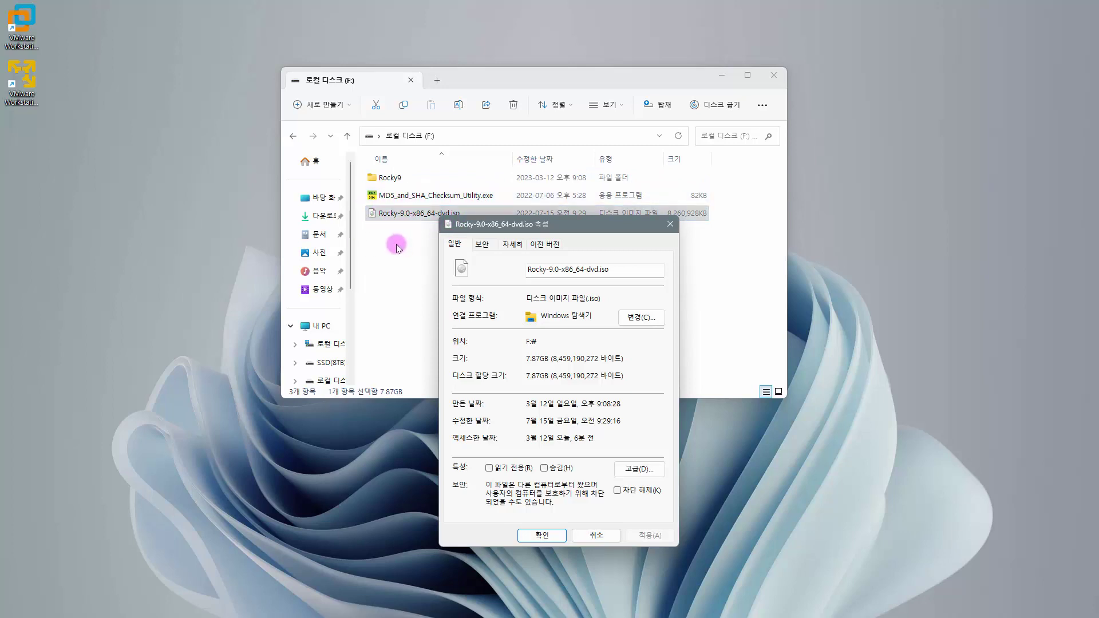
{"action": "left_click", "coordinate": [602, 539]}
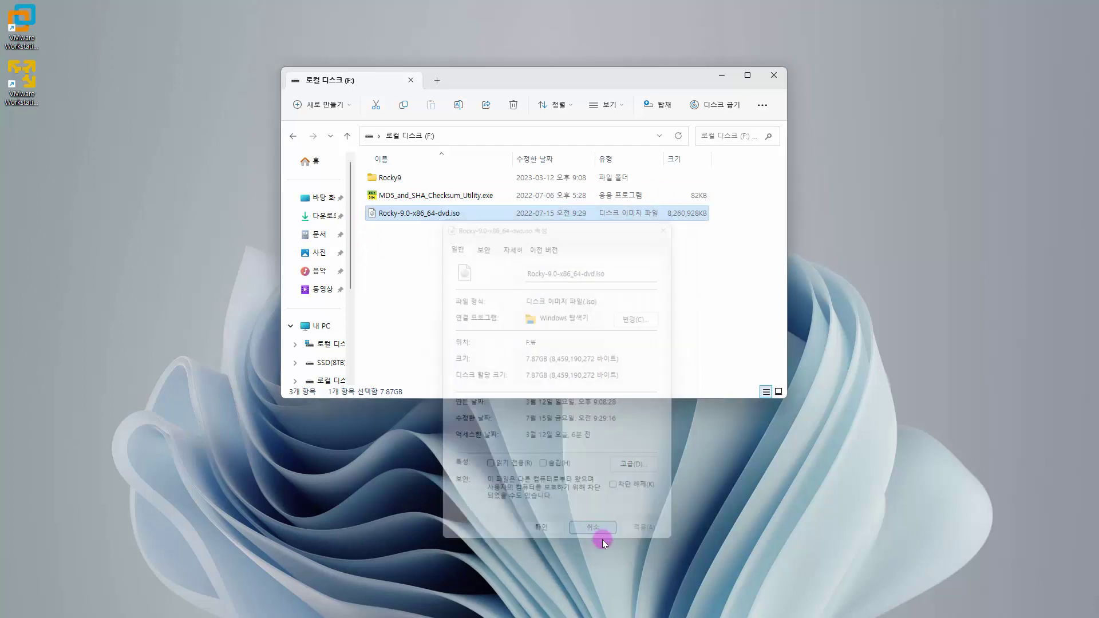
- Select MD5_and_SHA_Checksum_Utility.exe and widen the Name column to show full file names
{"action": "left_click", "coordinate": [530, 232]}
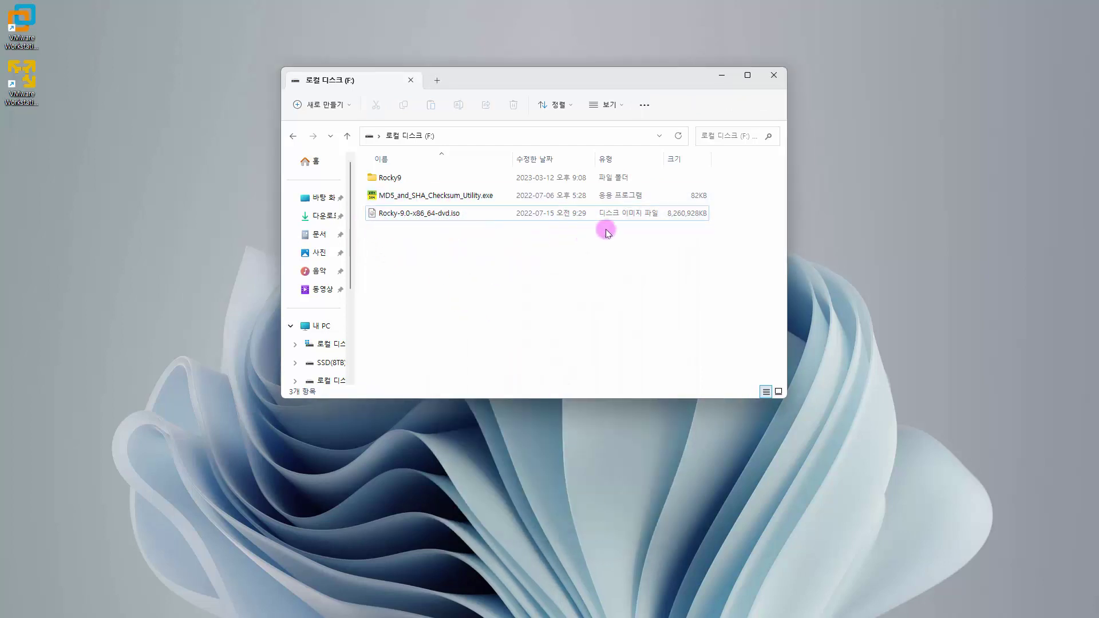
{"action": "left_click", "coordinate": [426, 198]}
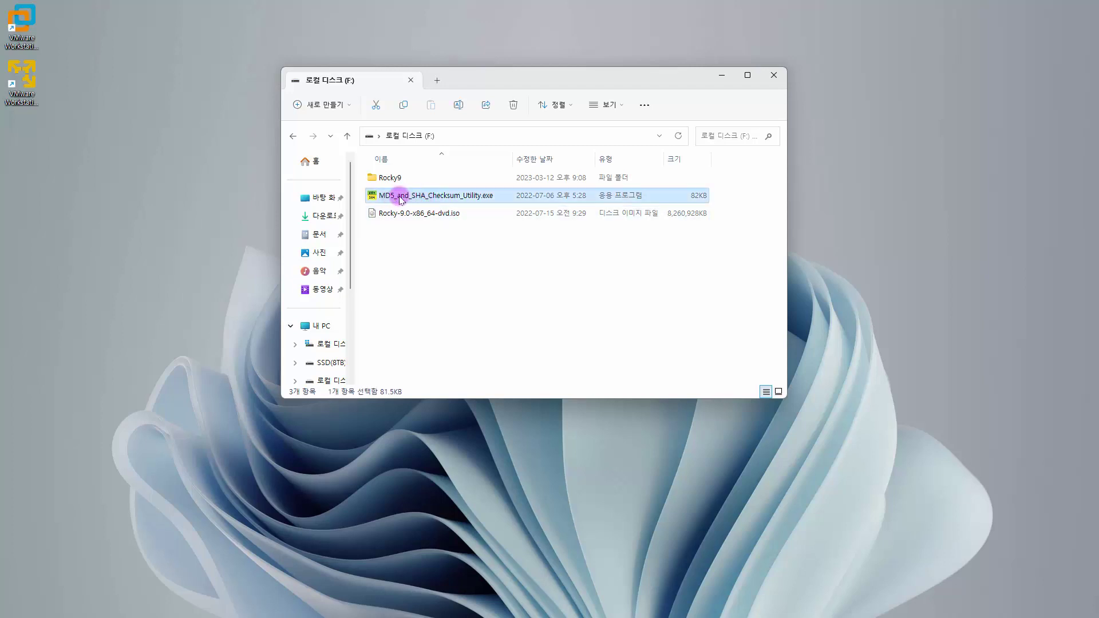
{"action": "left_click_drag", "start_coordinate": [514, 157], "coordinate": [580, 159]}
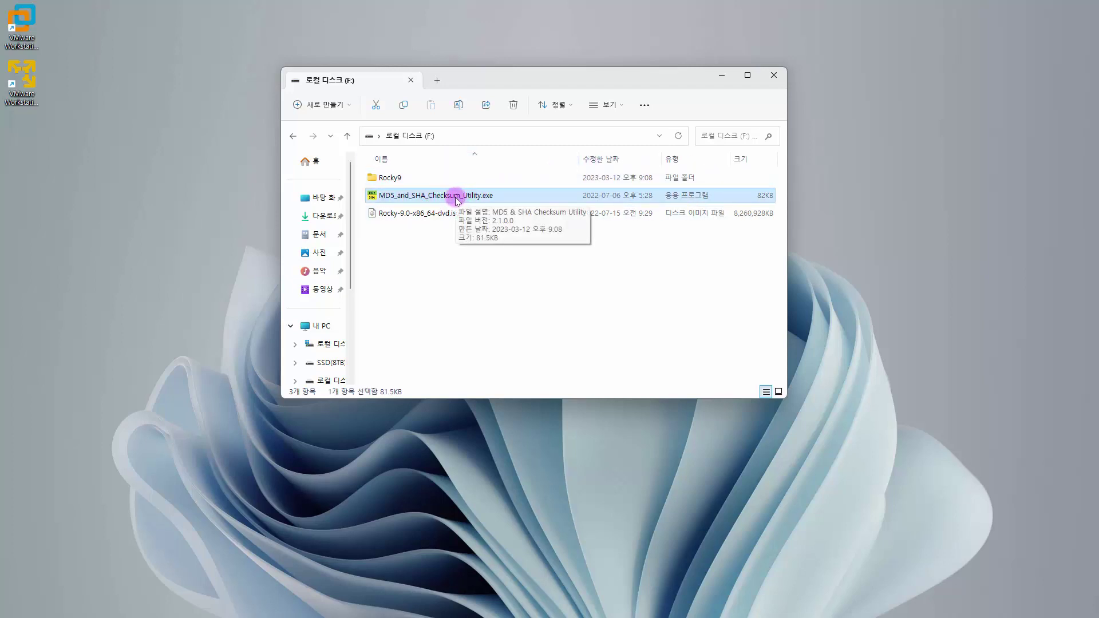
- Launch the checksum utility, load Rocky-9.0-x86_64-dvd.iso, then close the utility to restart
{"action": "double_click", "coordinate": [517, 200]}
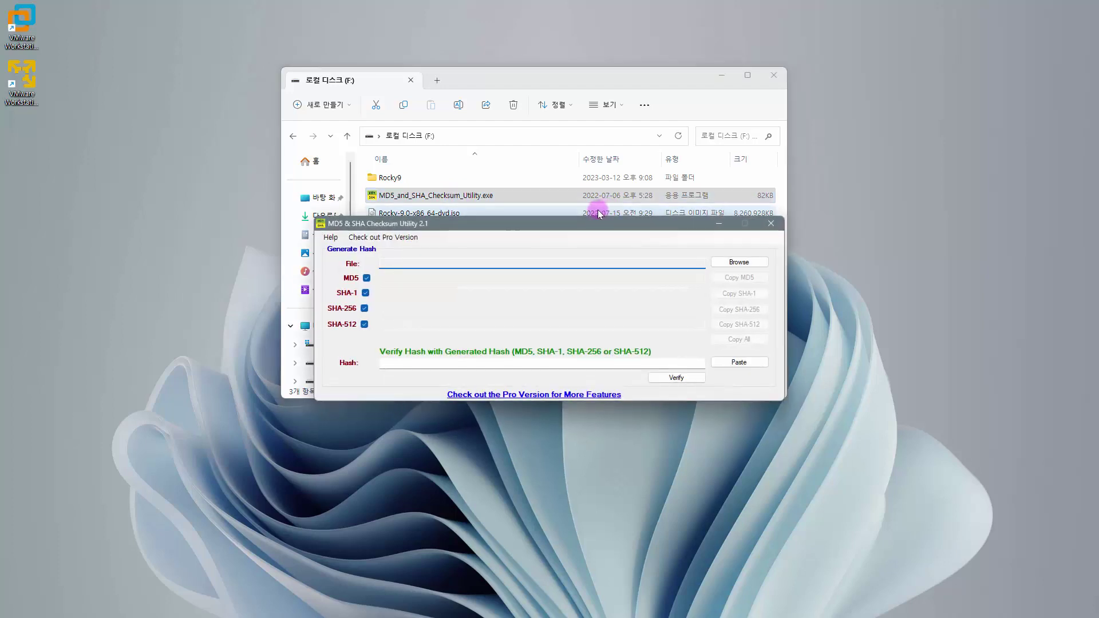
{"action": "left_click_drag", "start_coordinate": [590, 220], "coordinate": [589, 215]}
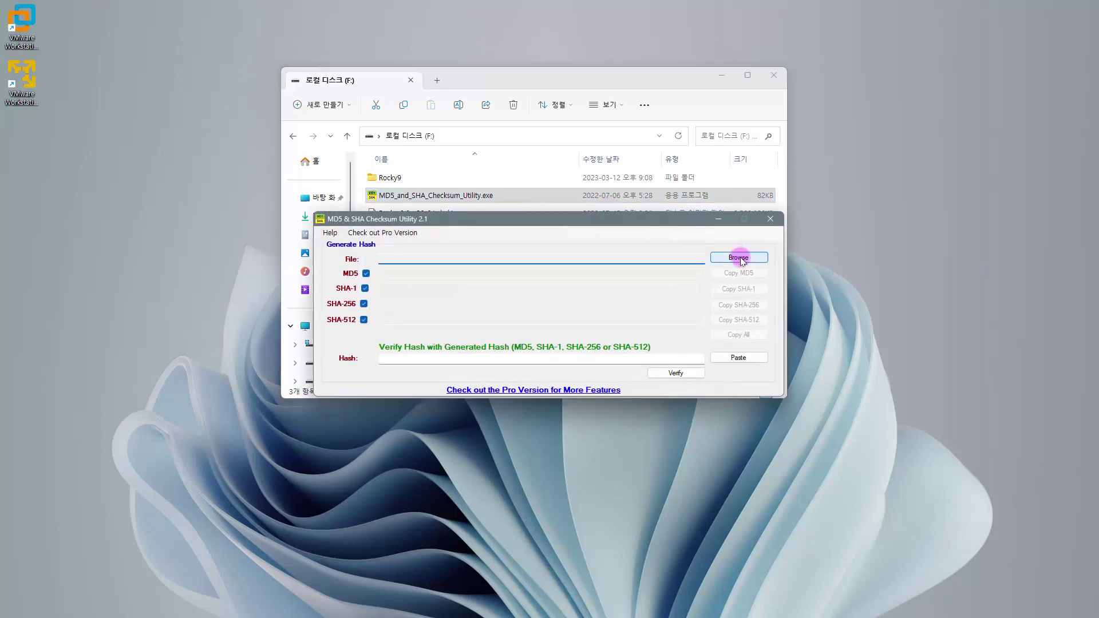
{"action": "left_click_drag", "start_coordinate": [634, 224], "coordinate": [636, 274]}
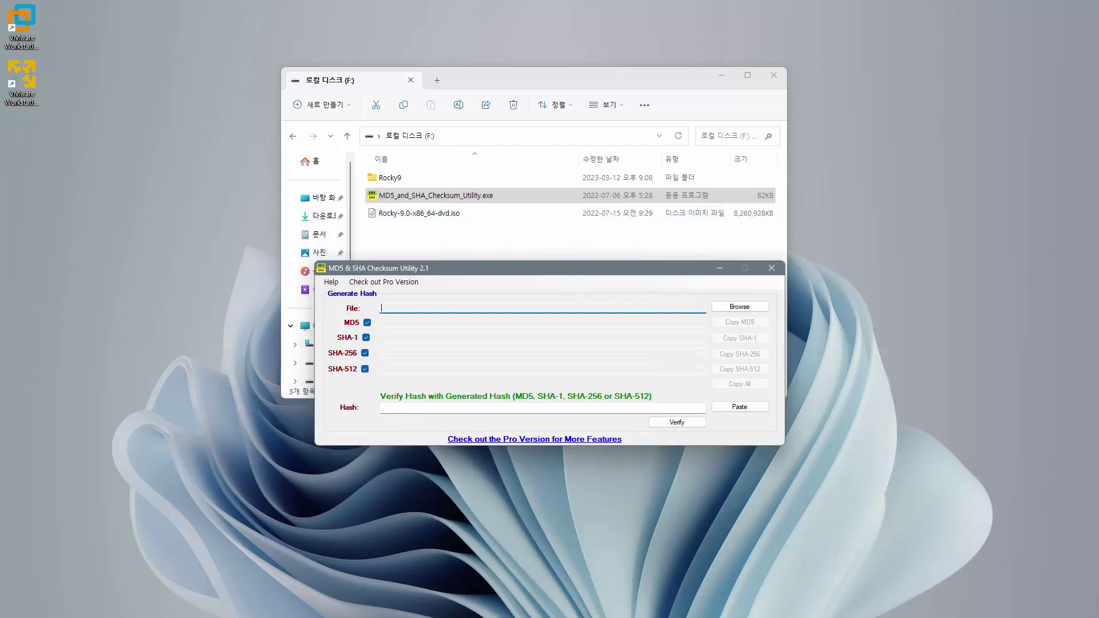
{"action": "key", "text": "Tab"}
{"action": "key", "text": "Return"}
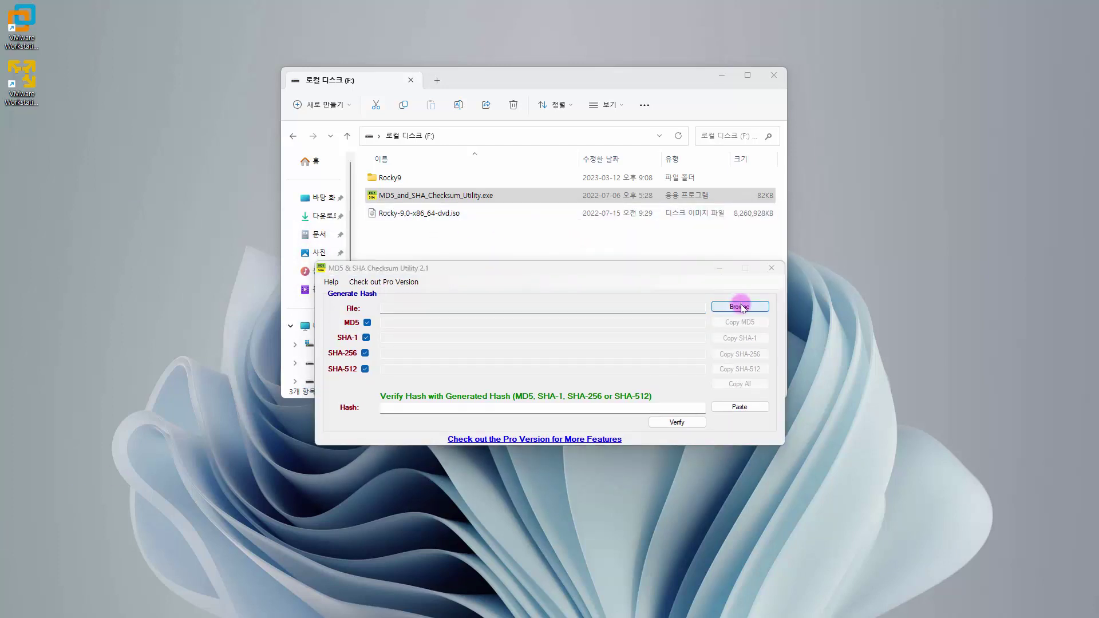
{"action": "left_click", "coordinate": [739, 308]}
{"action": "left_click", "coordinate": [559, 404]}
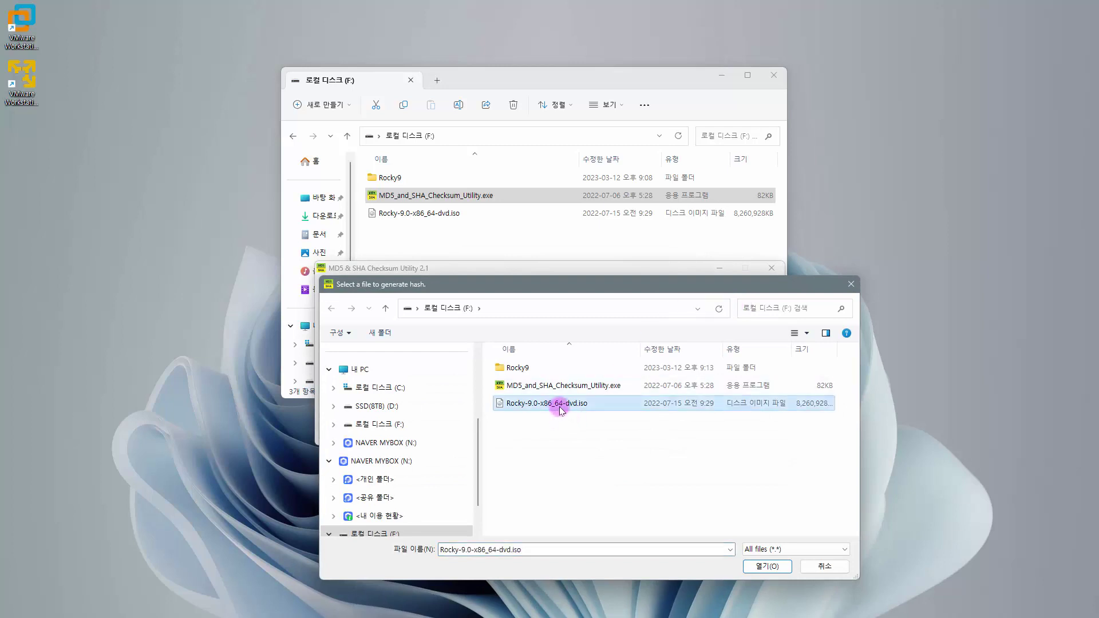
{"action": "left_click", "coordinate": [761, 567]}
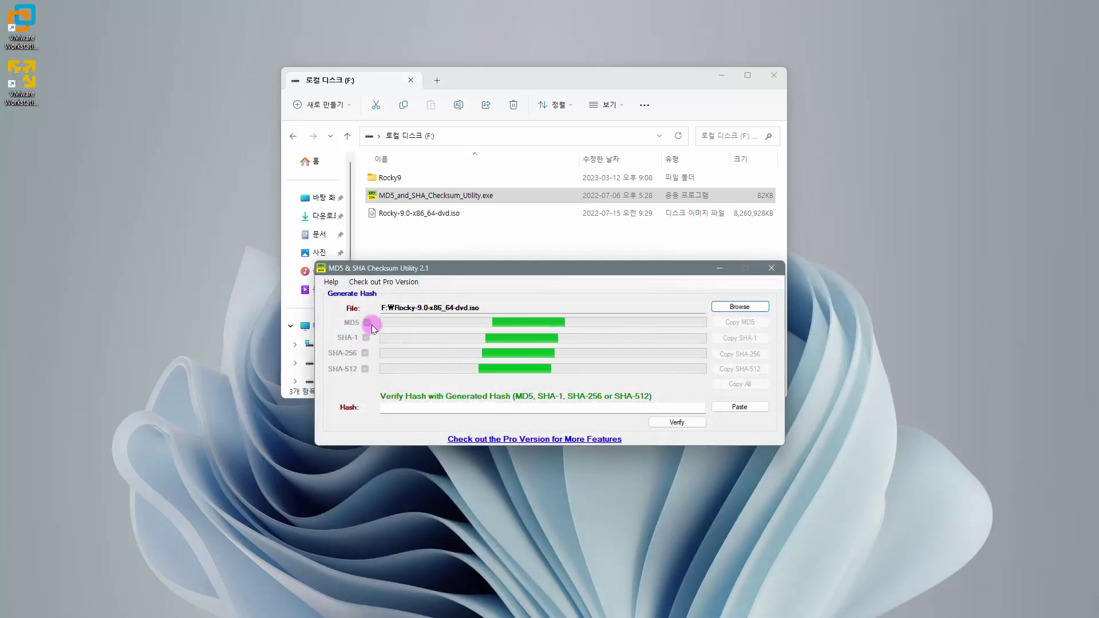
{"action": "left_click", "coordinate": [771, 269]}
- Relaunch the utility with MD5 unchecked and hash Rocky-9.0-x86_64-dvd.iso with SHA-256 only
{"action": "double_click", "coordinate": [459, 198]}
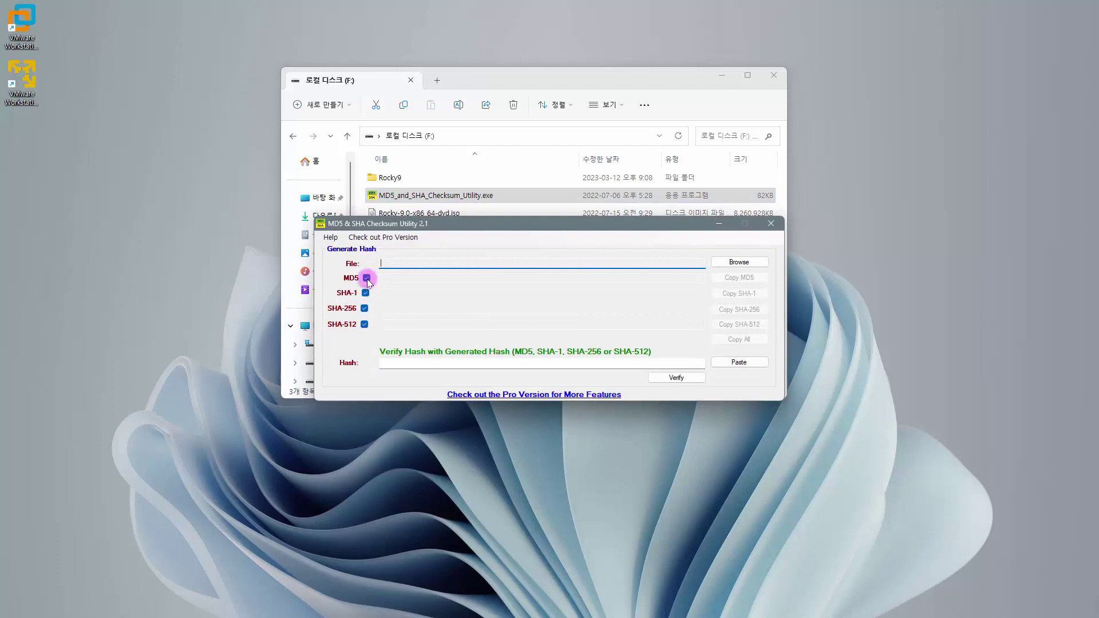
{"action": "left_click", "coordinate": [367, 279]}
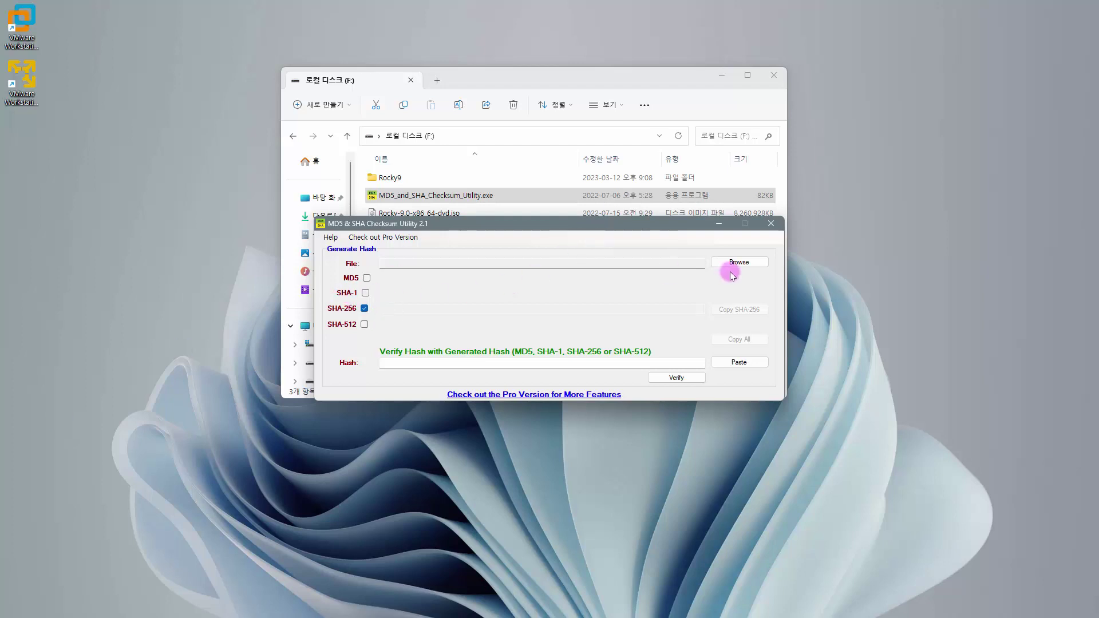
{"action": "left_click", "coordinate": [744, 261]}
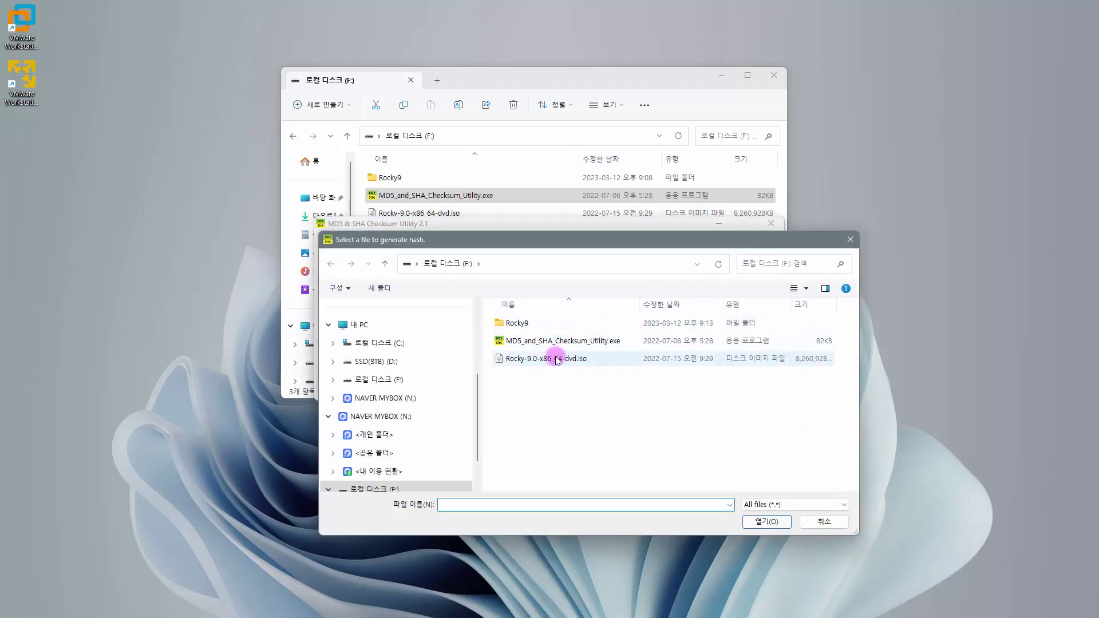
{"action": "left_click", "coordinate": [550, 358]}
{"action": "left_click", "coordinate": [755, 522]}
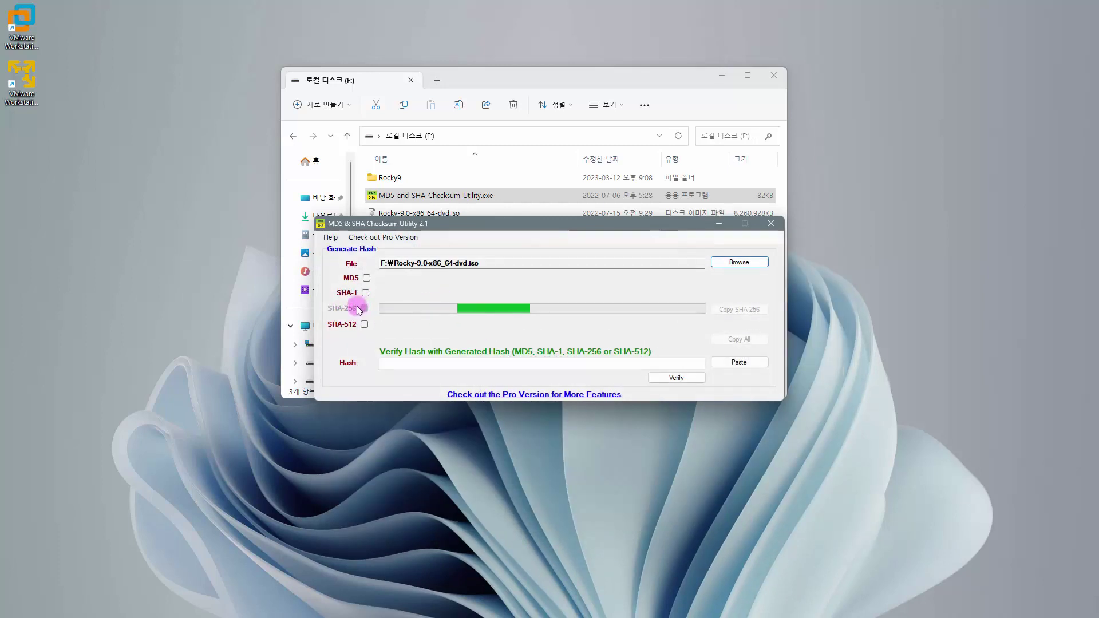
{"action": "left_click_drag", "start_coordinate": [490, 225], "coordinate": [527, 259]}
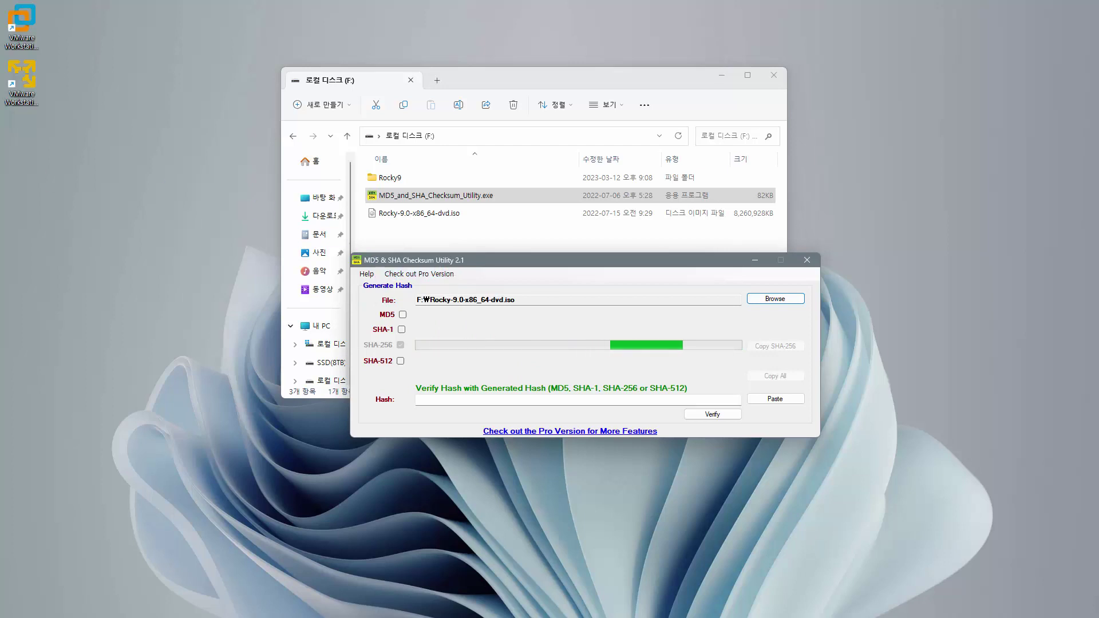
{"action": "key", "text": "alt+Tab"}
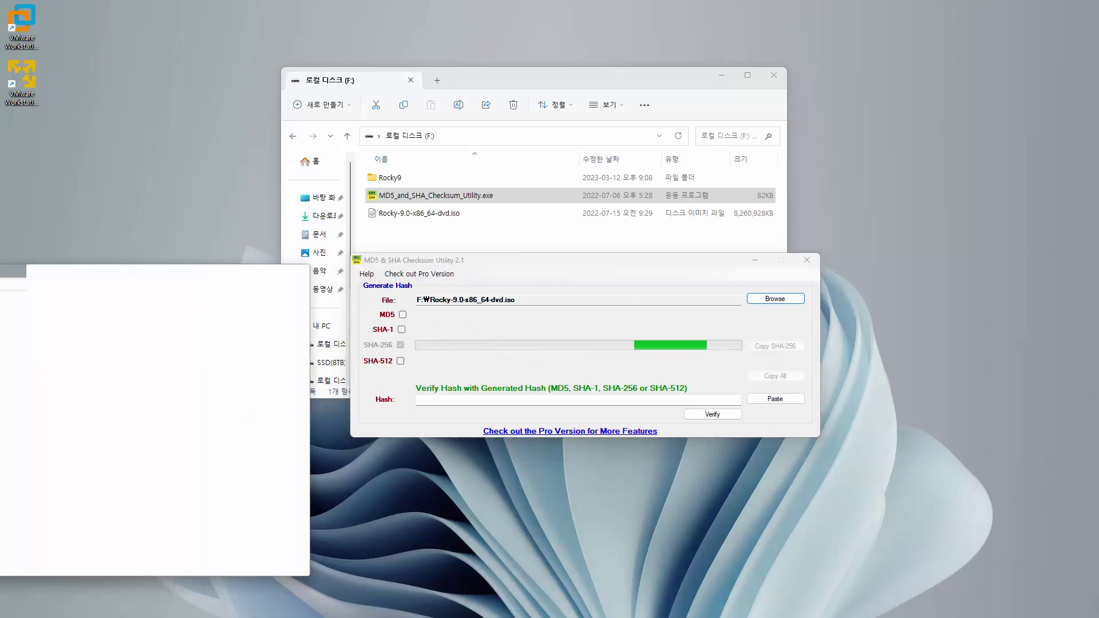
- Copy the SHA256 code published in the Naver Cafe post, then minimize Edge
{"action": "scroll", "coordinate": [573, 269], "scroll_direction": "up", "scroll_amount": 3}
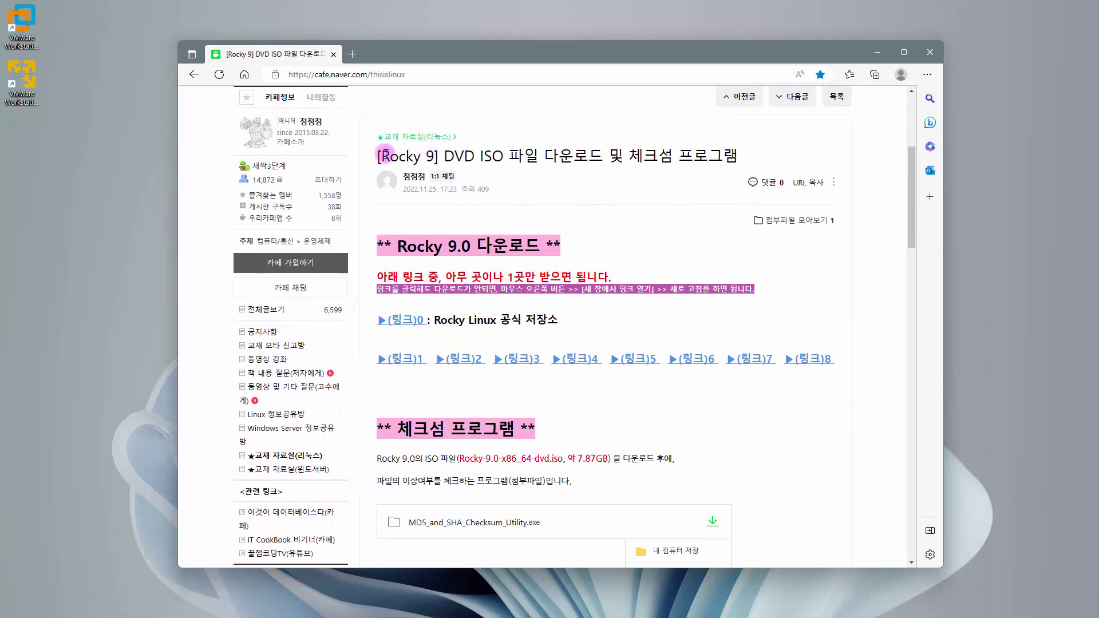
{"action": "left_click_drag", "start_coordinate": [385, 154], "coordinate": [742, 156]}
{"action": "scroll", "coordinate": [659, 269], "scroll_direction": "down", "scroll_amount": 4}
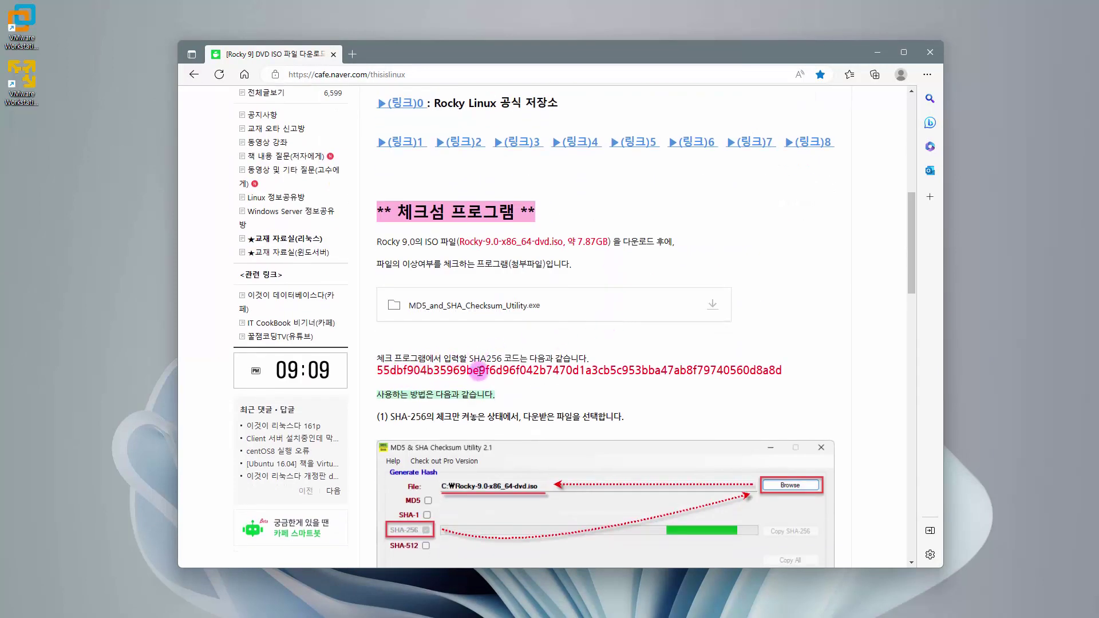
{"action": "double_click", "coordinate": [480, 371]}
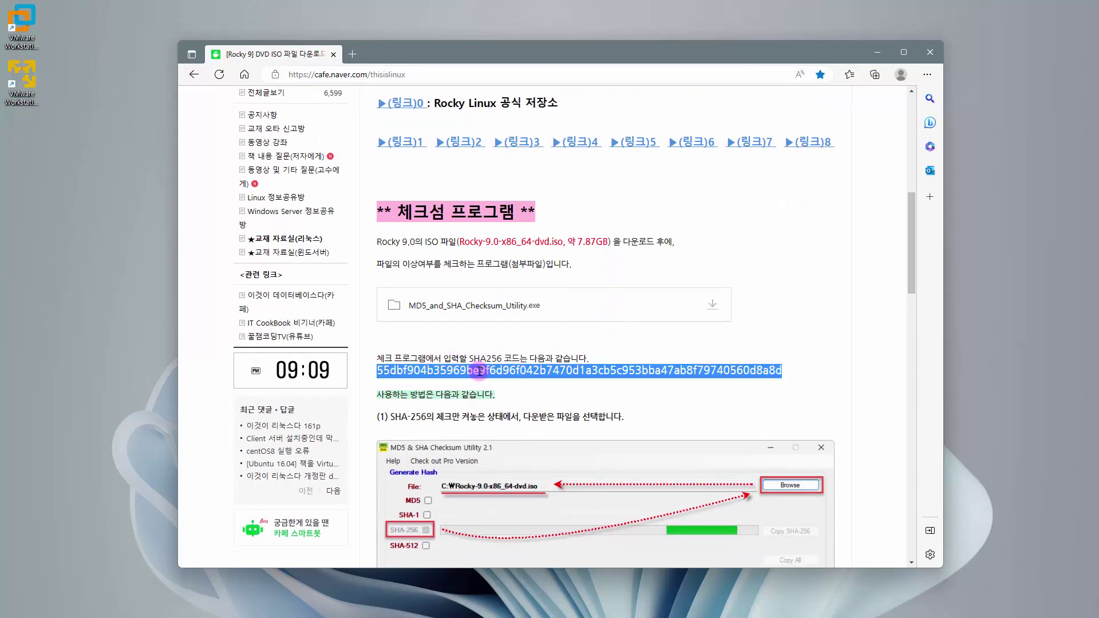
{"action": "right_click", "coordinate": [578, 373]}
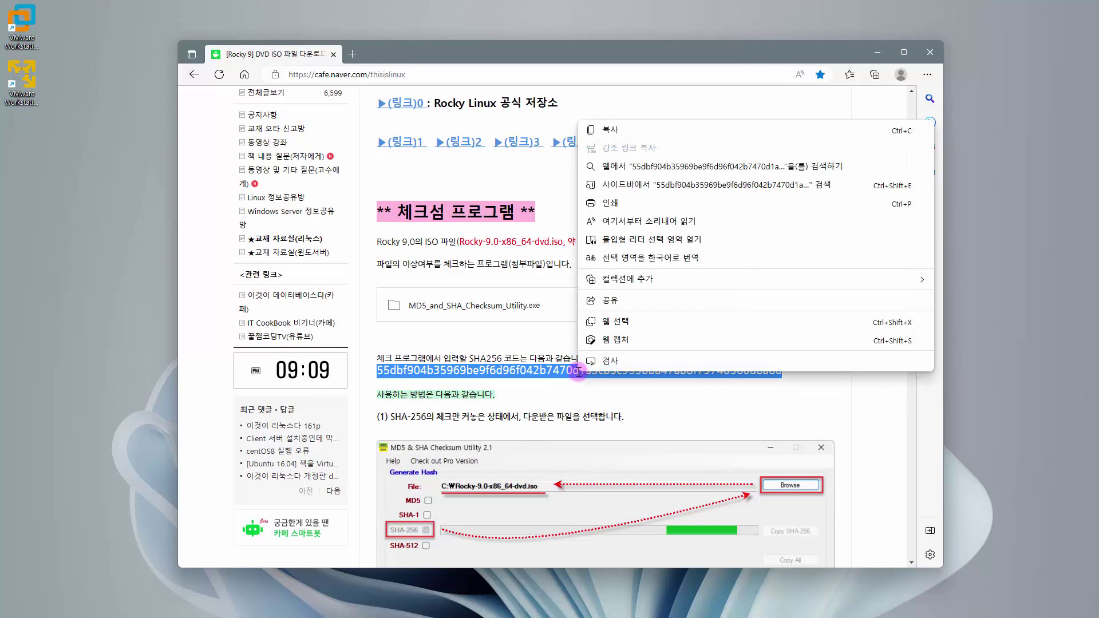
{"action": "left_click", "coordinate": [624, 129]}
{"action": "left_click", "coordinate": [878, 55]}
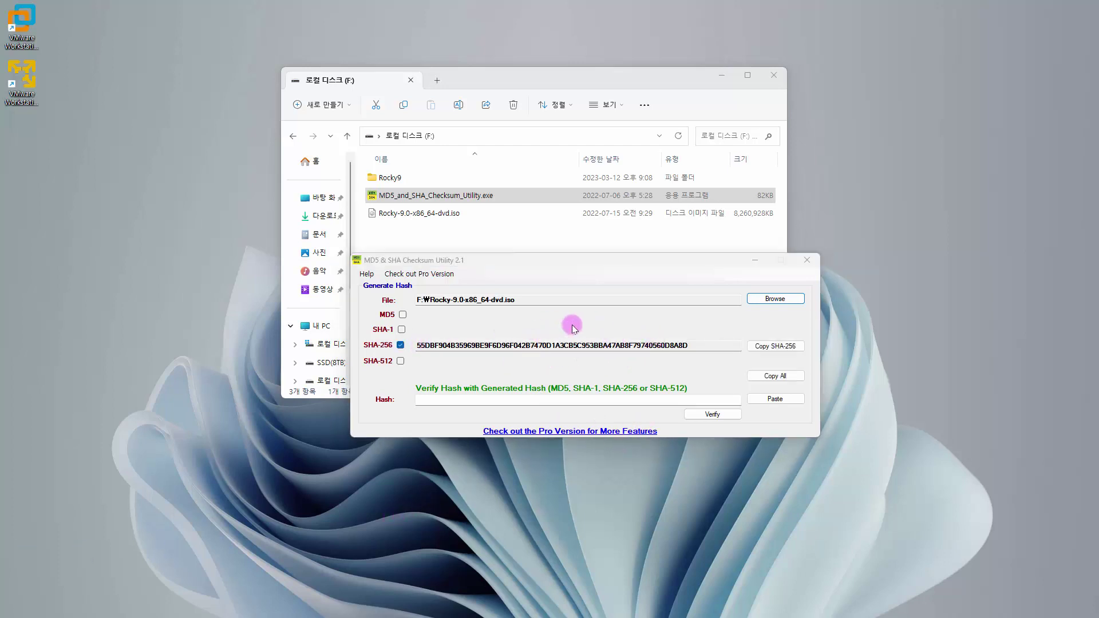
- Paste the copied SHA256 code, confirm it matches, and close the checksum utility
{"action": "left_click", "coordinate": [572, 400]}
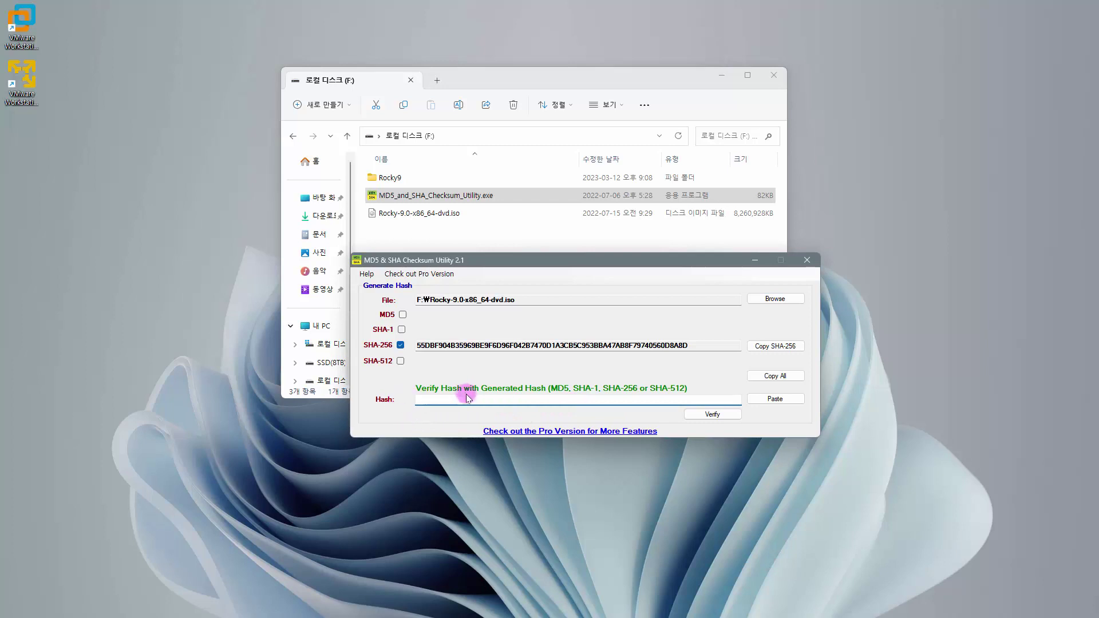
{"action": "left_click", "coordinate": [782, 402]}
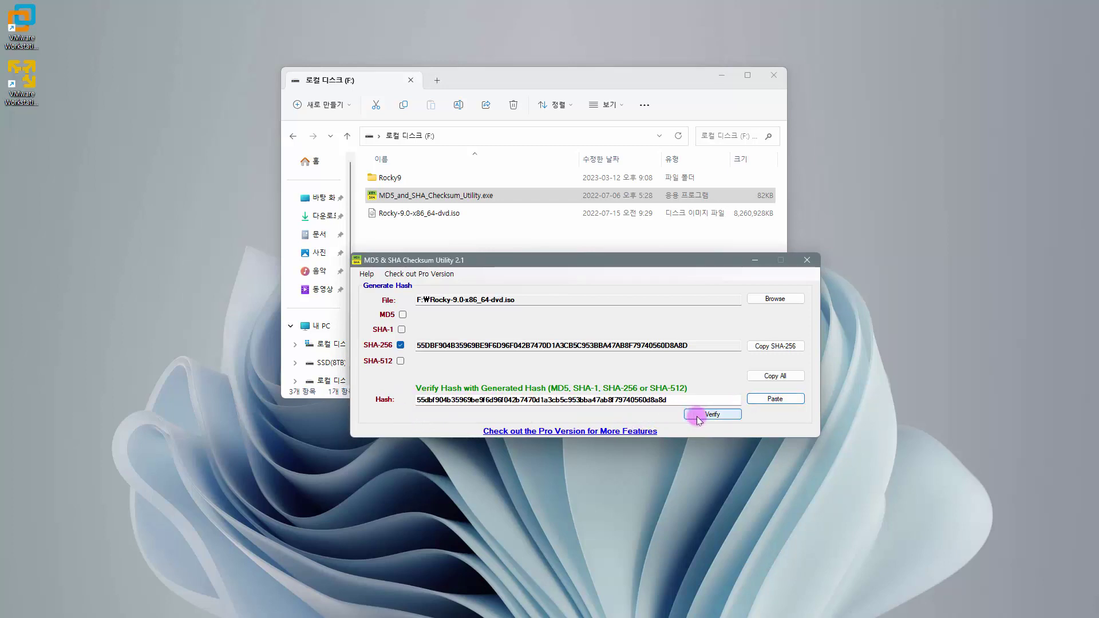
{"action": "left_click", "coordinate": [719, 416]}
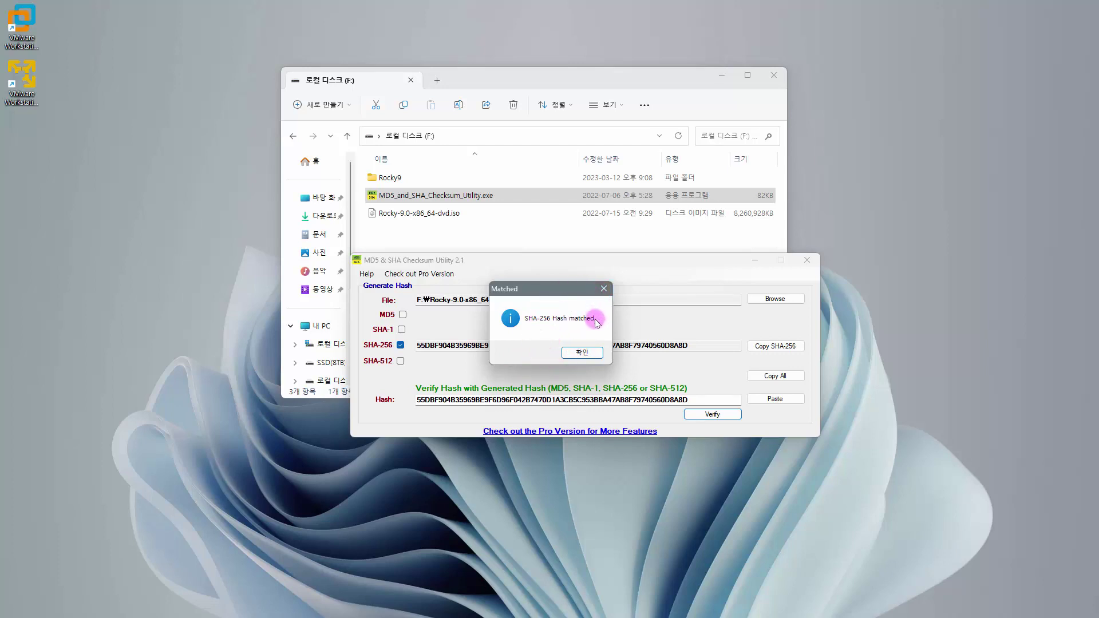
{"action": "left_click", "coordinate": [582, 352]}
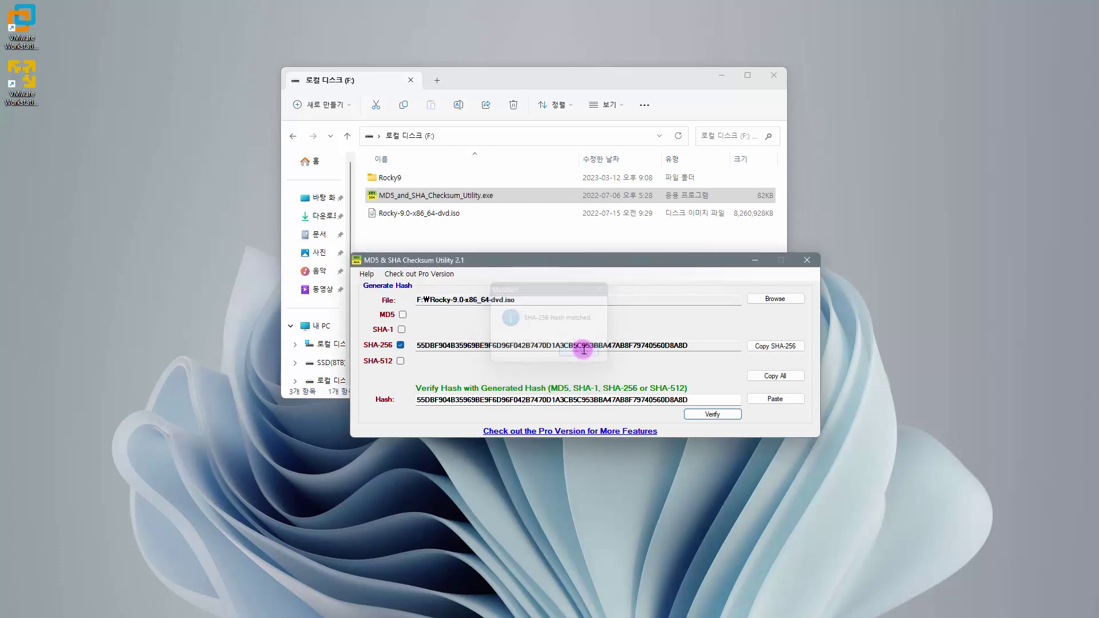
{"action": "left_click", "coordinate": [807, 261]}
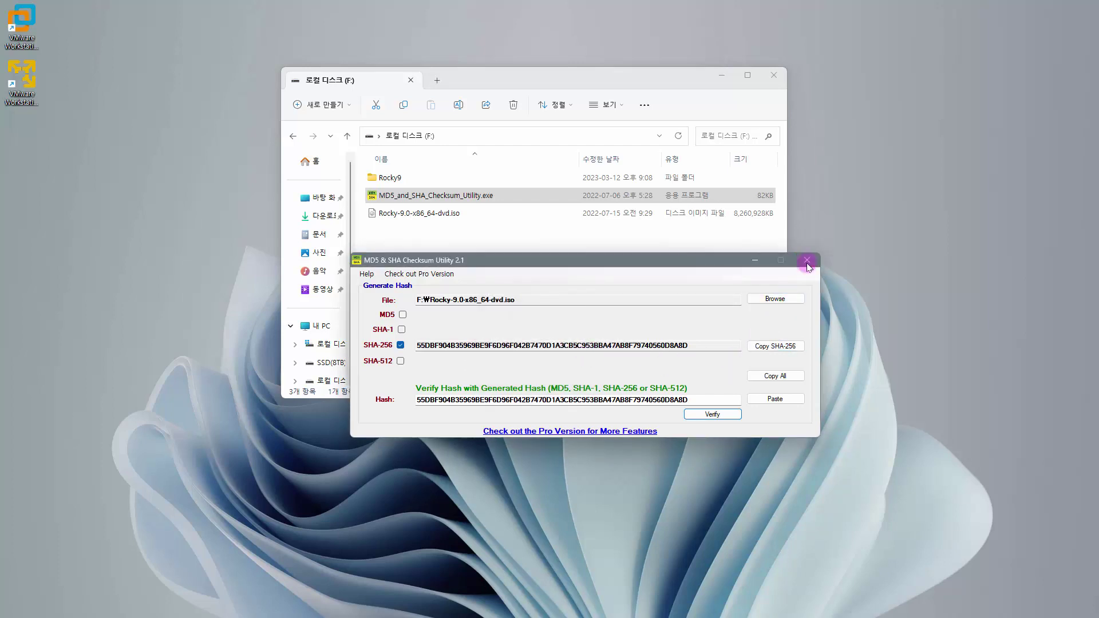
{"action": "left_click", "coordinate": [446, 217]}
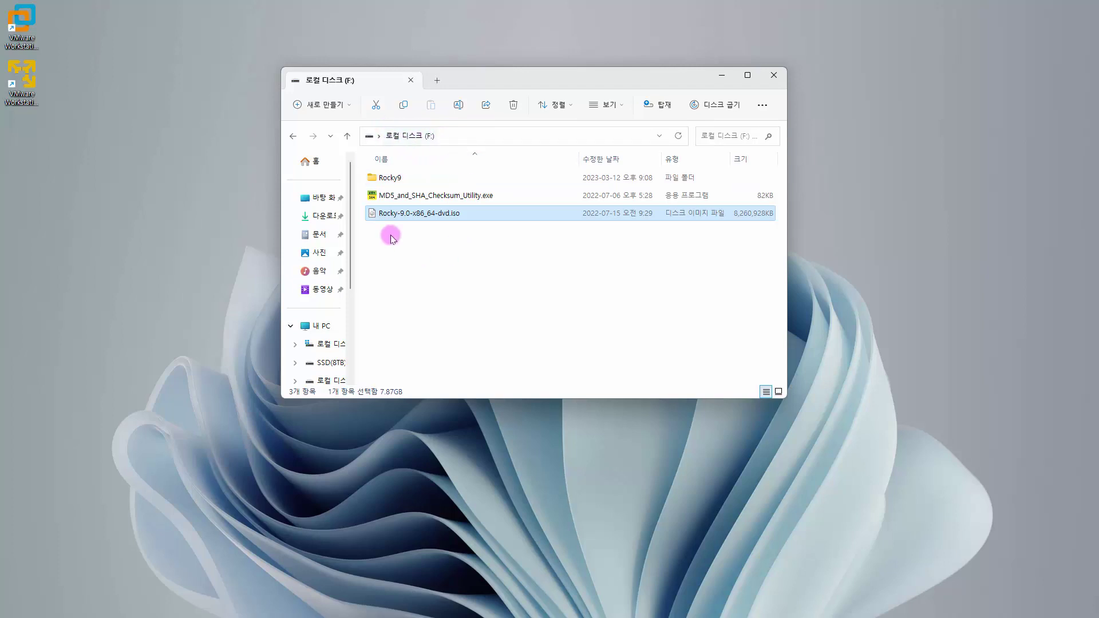
- Open the Rocky9 folder on drive F:
{"action": "double_click", "coordinate": [401, 181]}
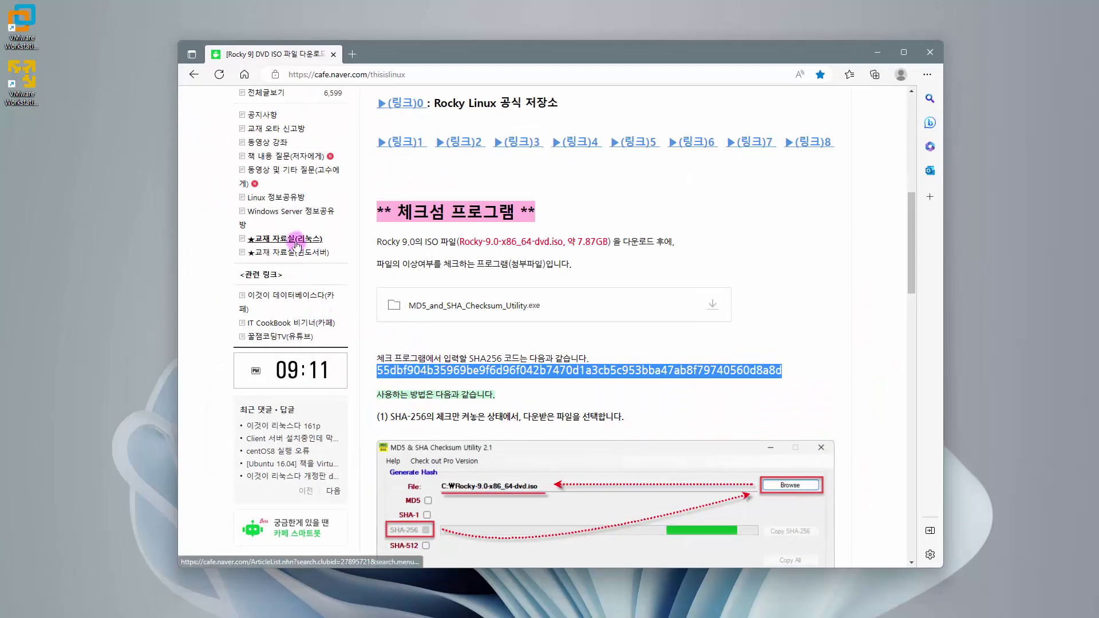
- Open the [Rocky 9] 운영체제 설치전 가상머신 post on the ★교재 자료실(리눅스) board, then minimize the browser
{"action": "left_click", "coordinate": [296, 241]}
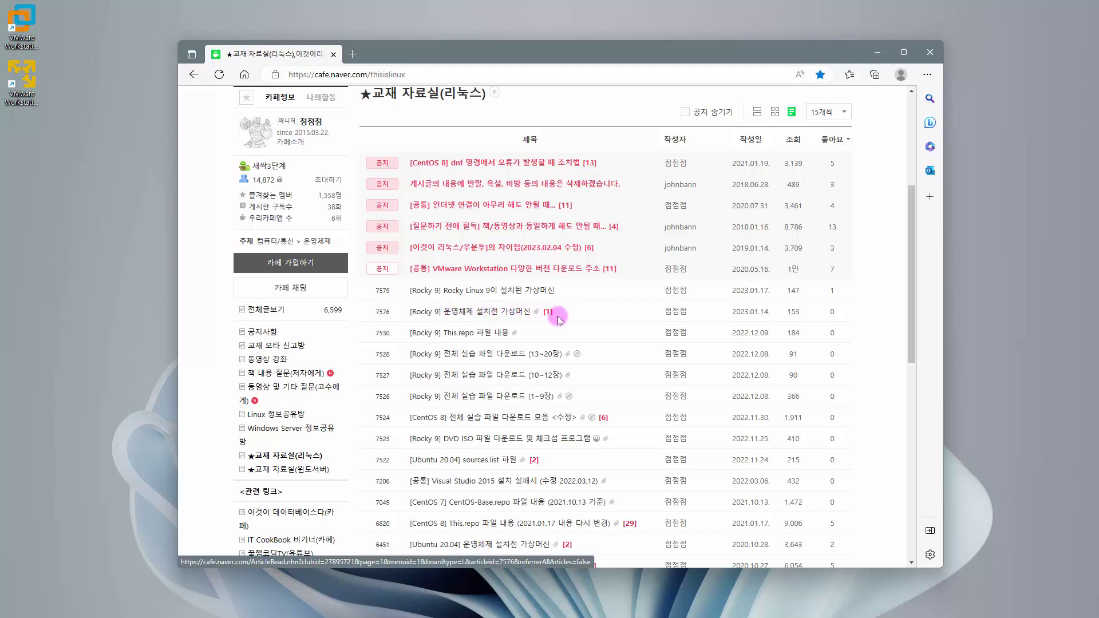
{"action": "left_click", "coordinate": [499, 314]}
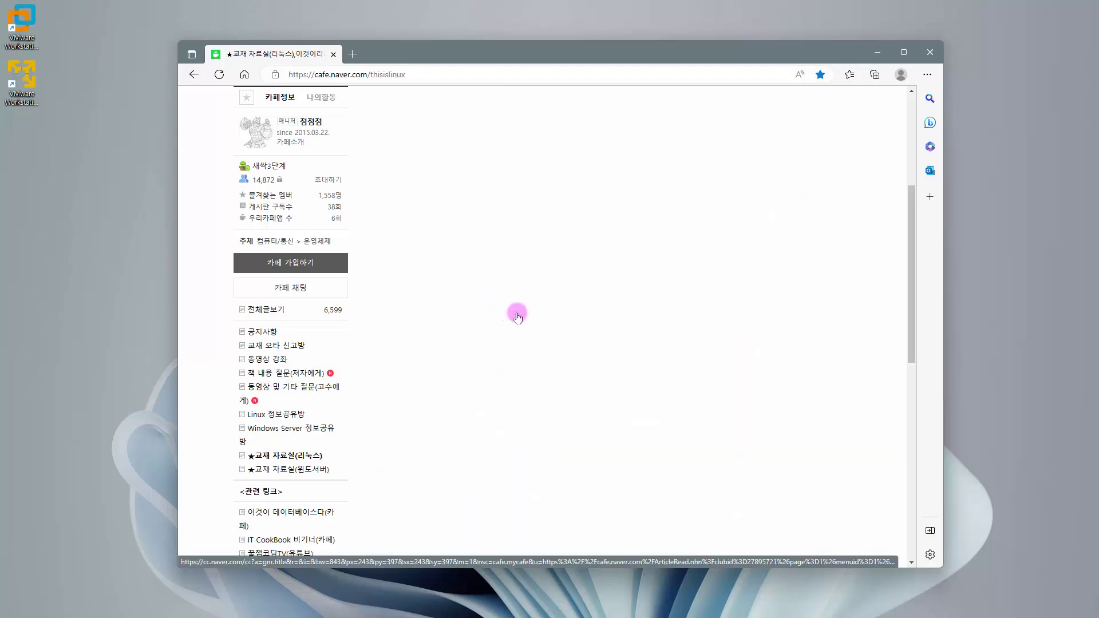
{"action": "scroll", "coordinate": [523, 297], "scroll_direction": "down", "scroll_amount": 2}
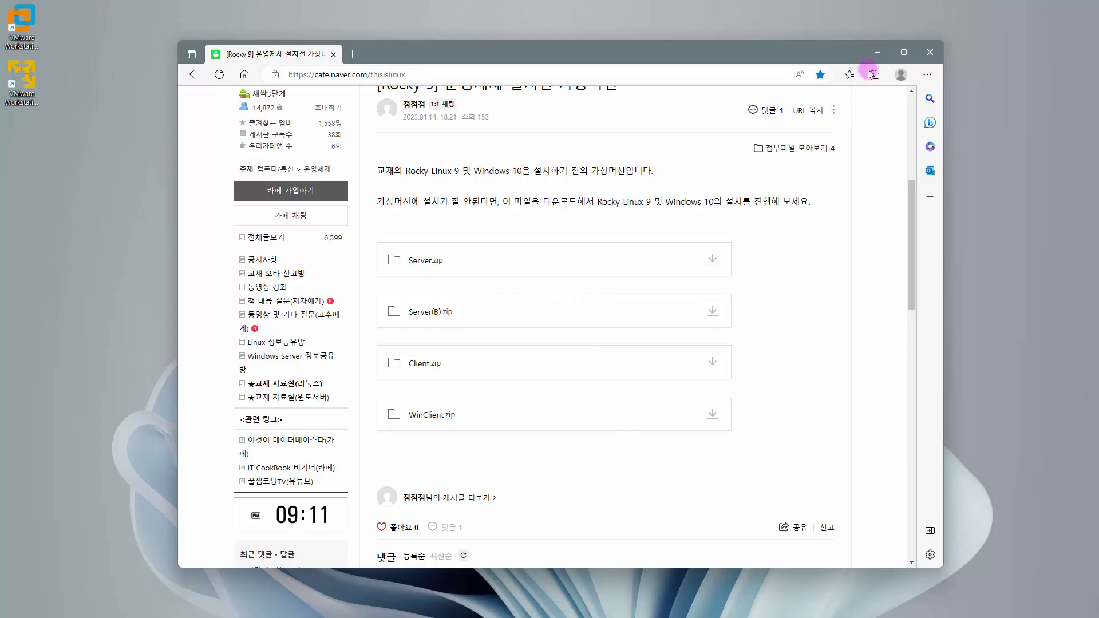
{"action": "left_click", "coordinate": [877, 55]}
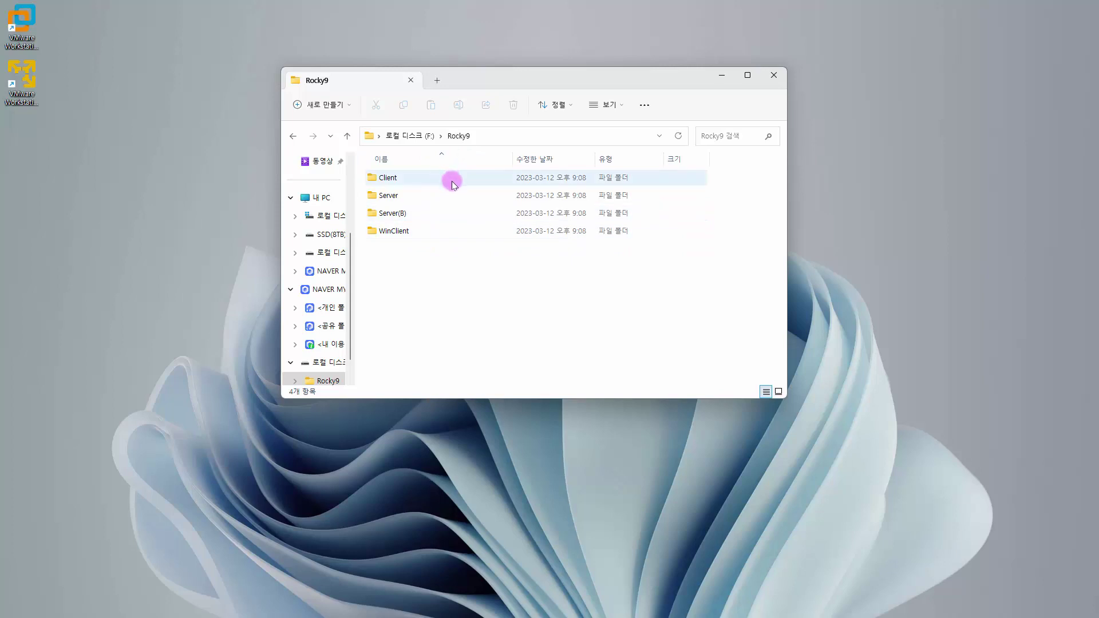
- Return Explorer to the F: drive root, minimize it, and centre the VMware Player window
{"action": "left_click", "coordinate": [425, 136]}
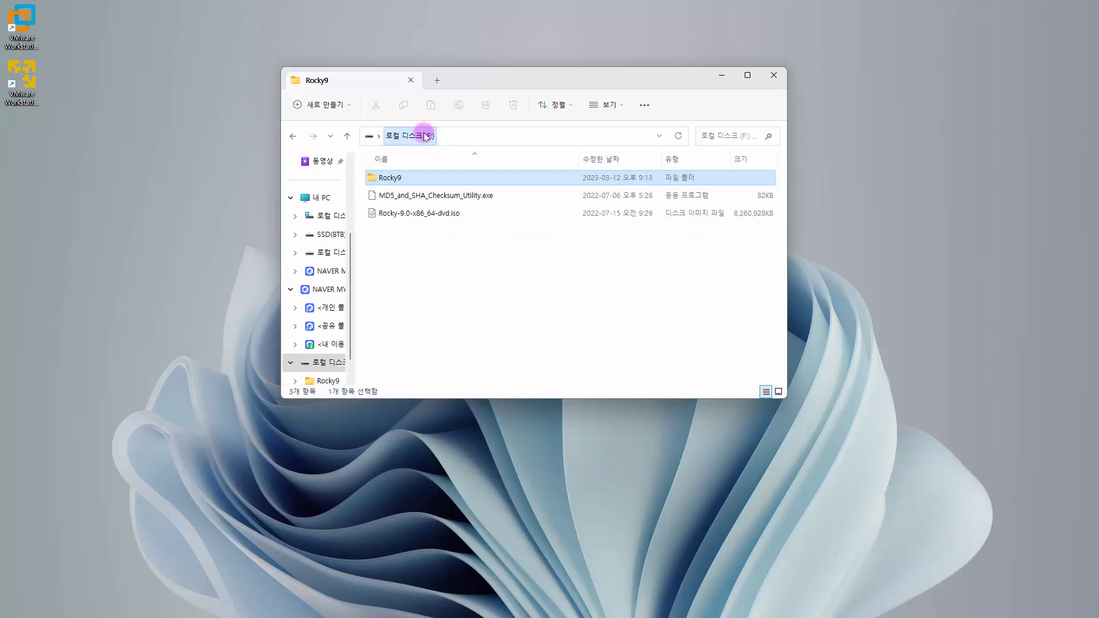
{"action": "left_click", "coordinate": [444, 213]}
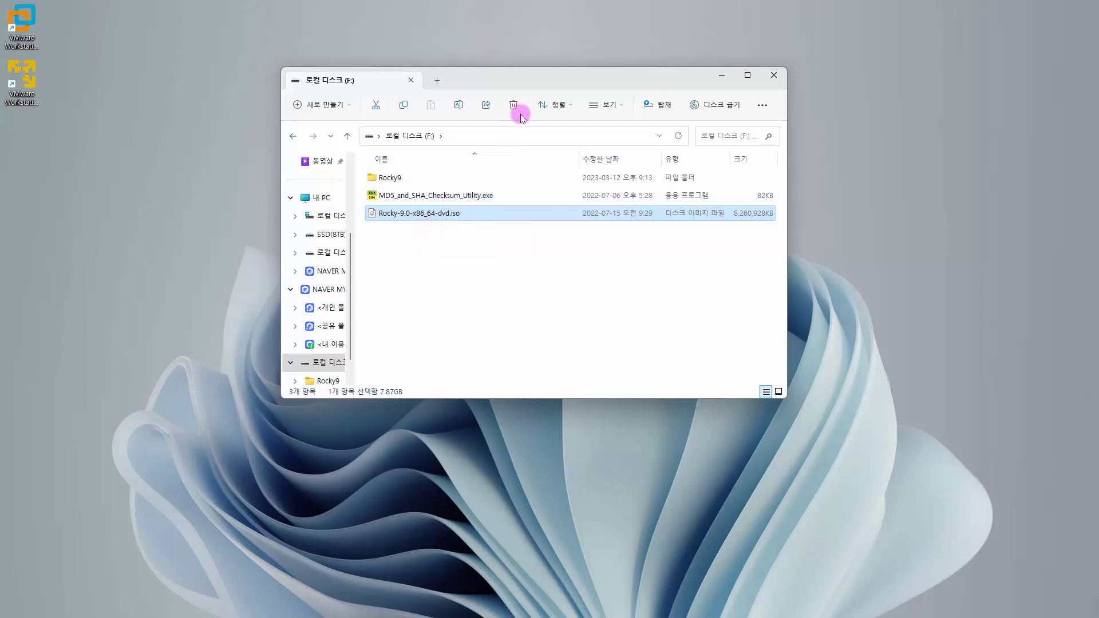
{"action": "left_click", "coordinate": [718, 76]}
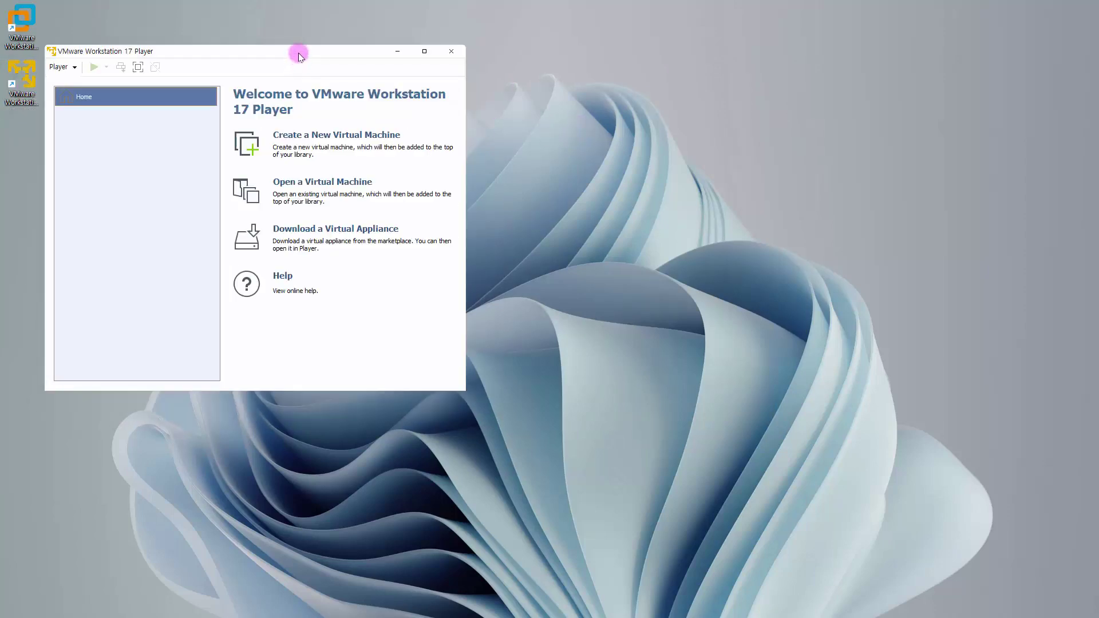
{"action": "left_click_drag", "start_coordinate": [298, 52], "coordinate": [549, 78]}
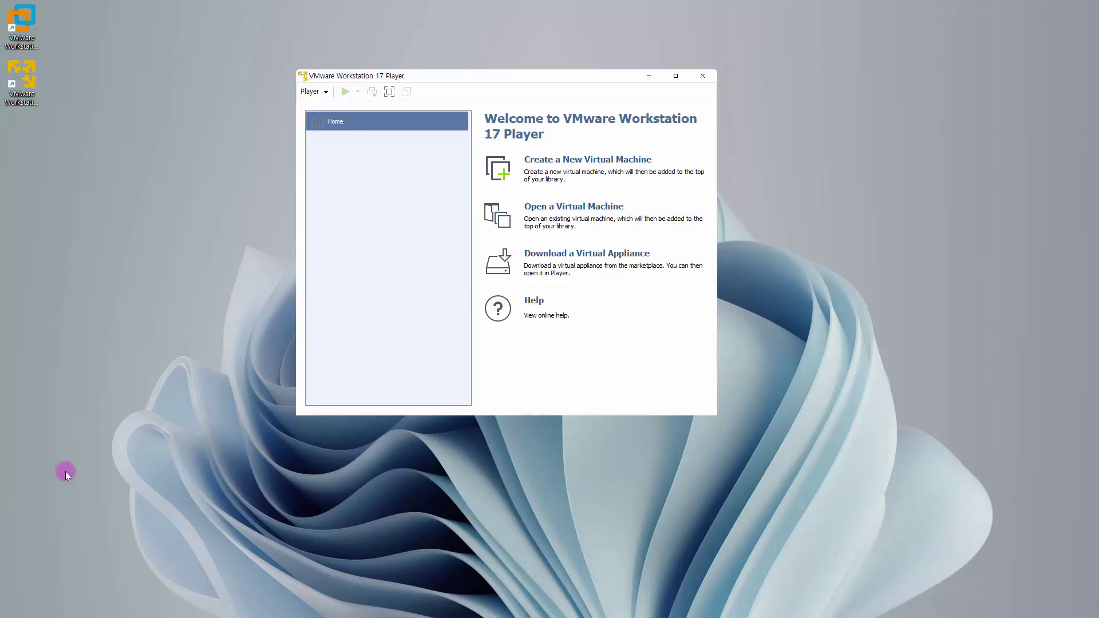
- Open F:\Rocky9\Server\Server.vmx as a virtual machine in VMware Player
{"action": "left_click", "coordinate": [565, 209]}
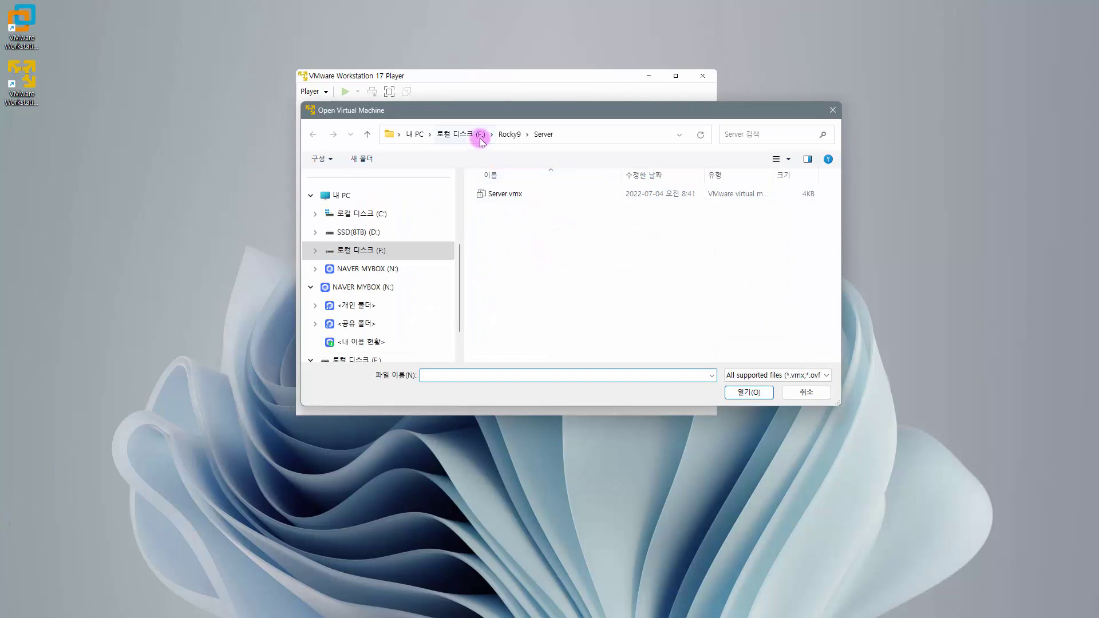
{"action": "left_click", "coordinate": [475, 134]}
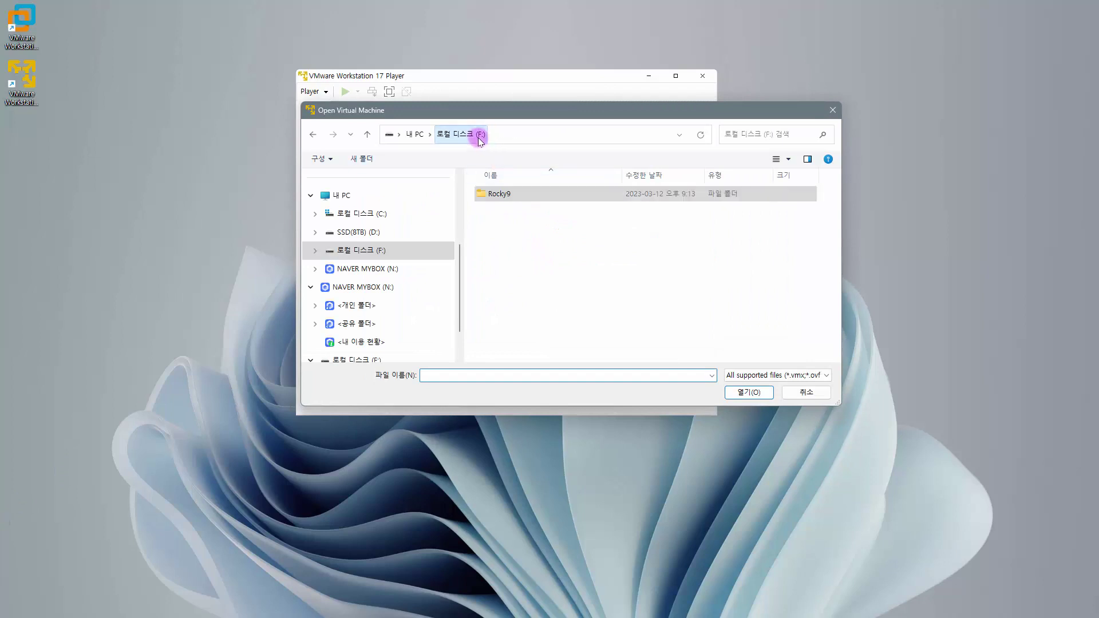
{"action": "double_click", "coordinate": [507, 194]}
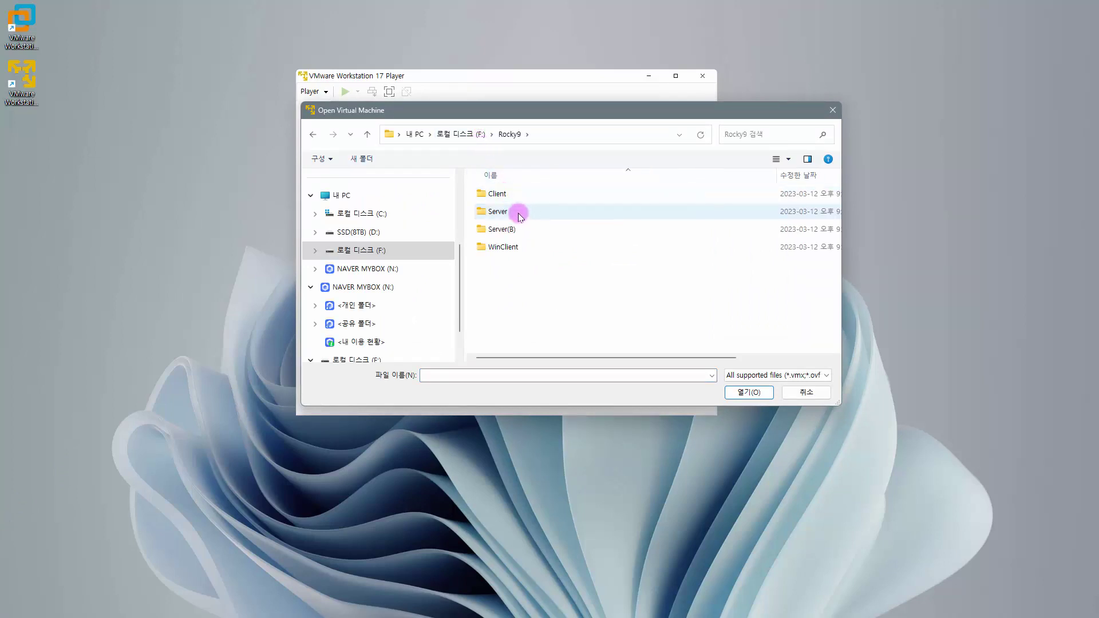
{"action": "double_click", "coordinate": [518, 213]}
{"action": "left_click", "coordinate": [517, 198]}
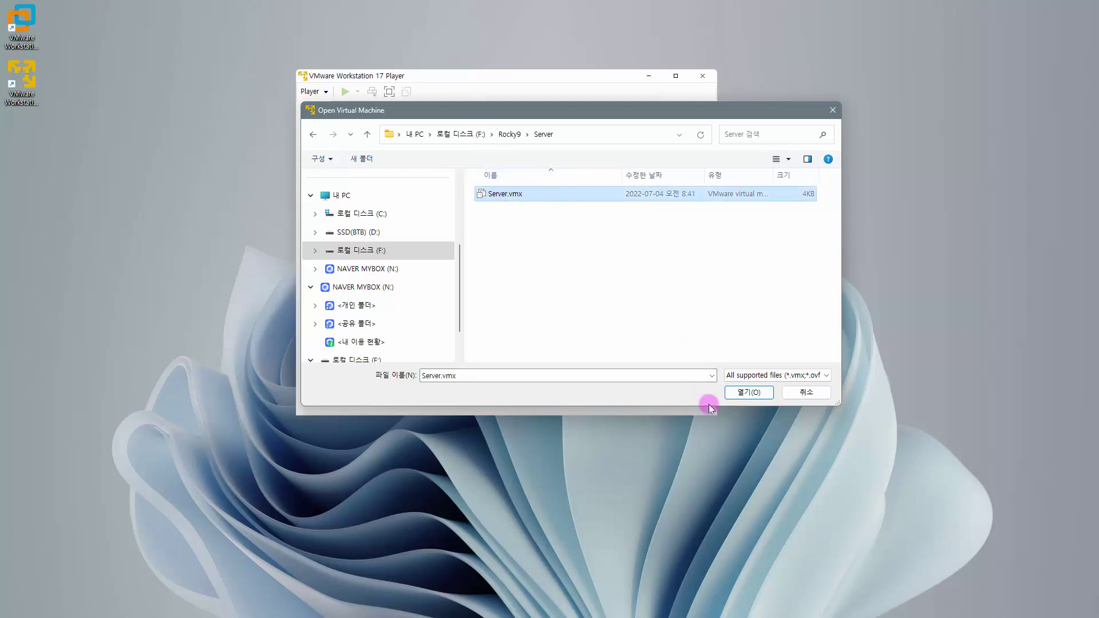
{"action": "left_click", "coordinate": [744, 394]}
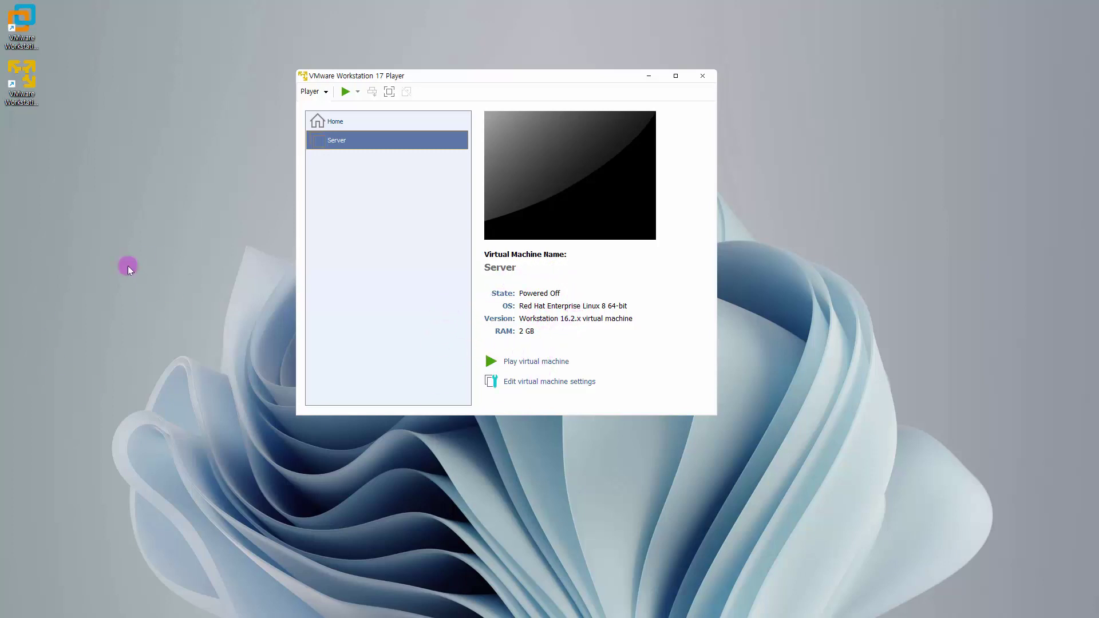
- Change the Server VM's memory from 2048 MB to 4096 MB in its settings
{"action": "left_click", "coordinate": [520, 382]}
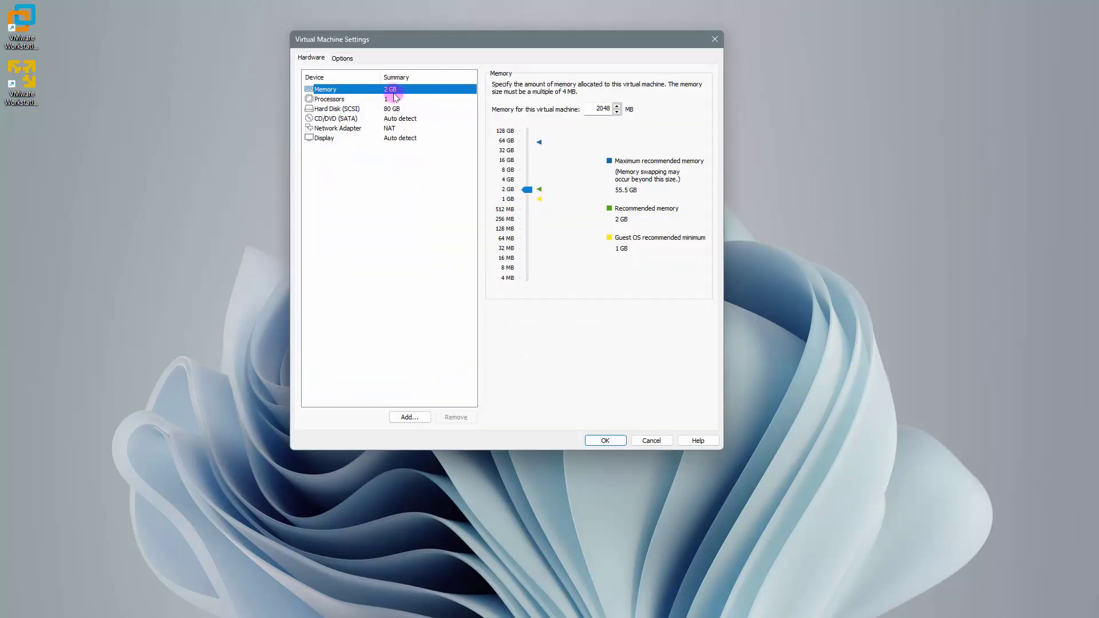
{"action": "double_click", "coordinate": [599, 108]}
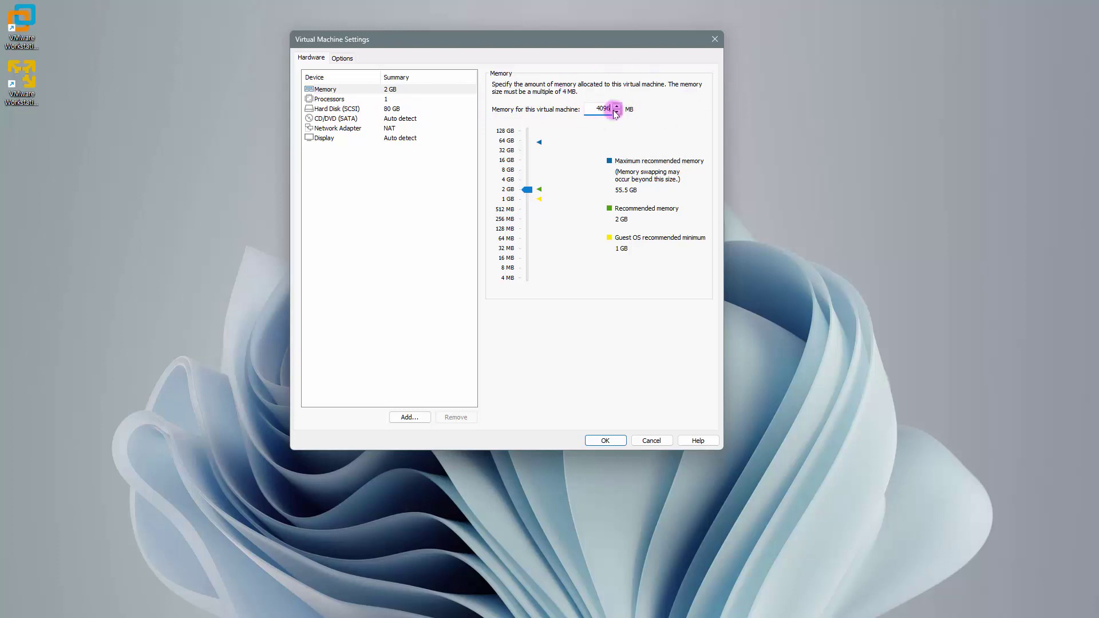
{"action": "left_click", "coordinate": [603, 439]}
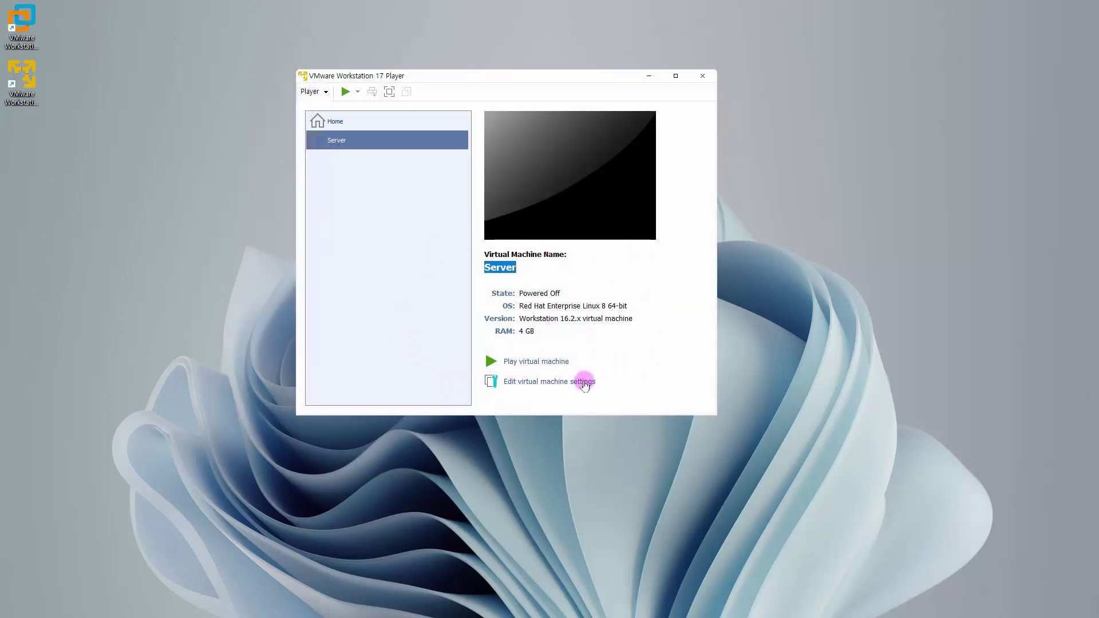
- Point the Server VM's CD/DVD (SATA) drive at F:\Rocky-9.0-x86_64-dvd.iso and save the settings
{"action": "left_click", "coordinate": [550, 382]}
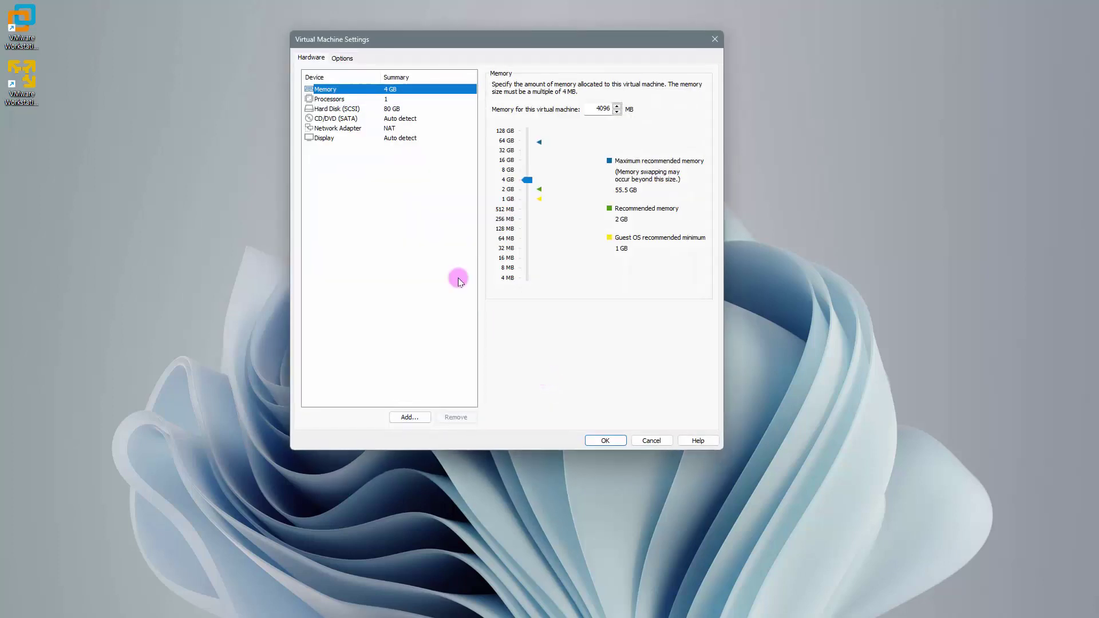
{"action": "left_click", "coordinate": [349, 122]}
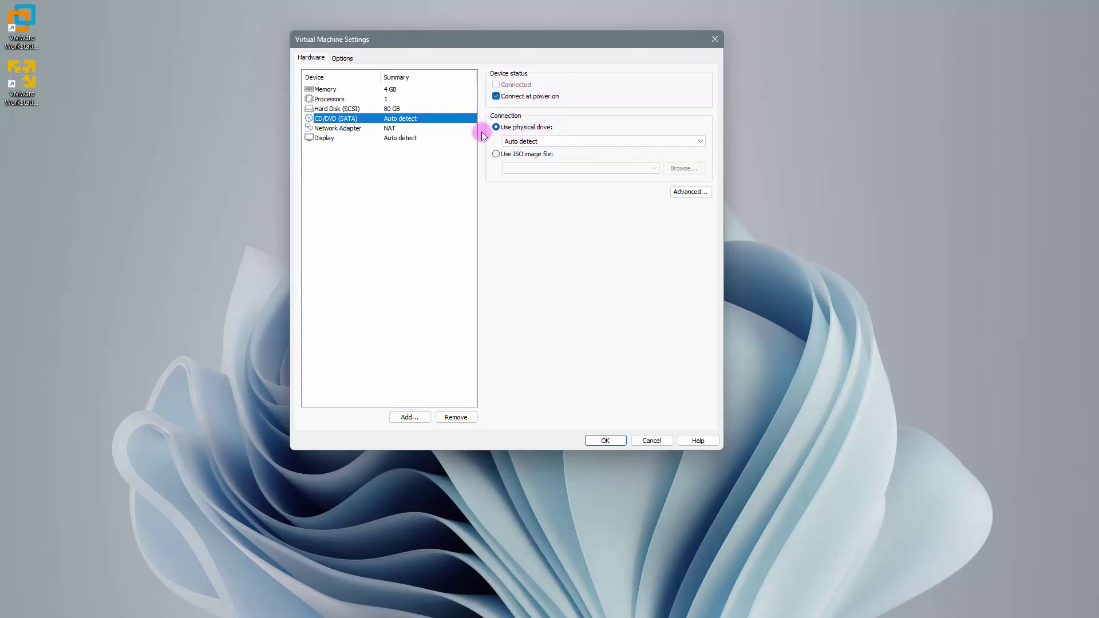
{"action": "left_click", "coordinate": [514, 154]}
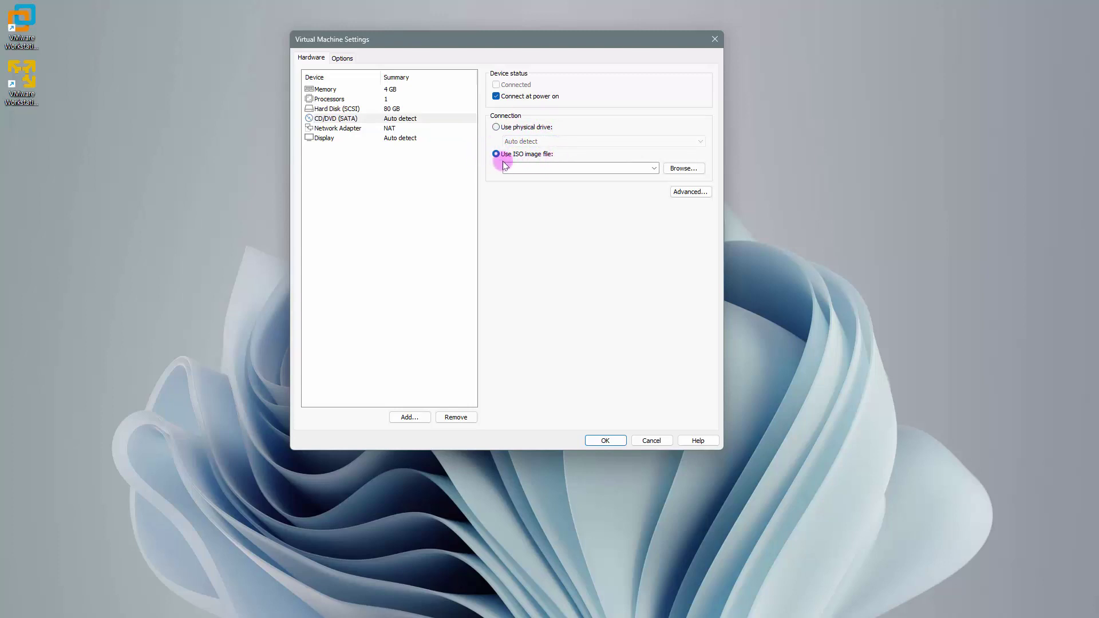
{"action": "left_click", "coordinate": [684, 168]}
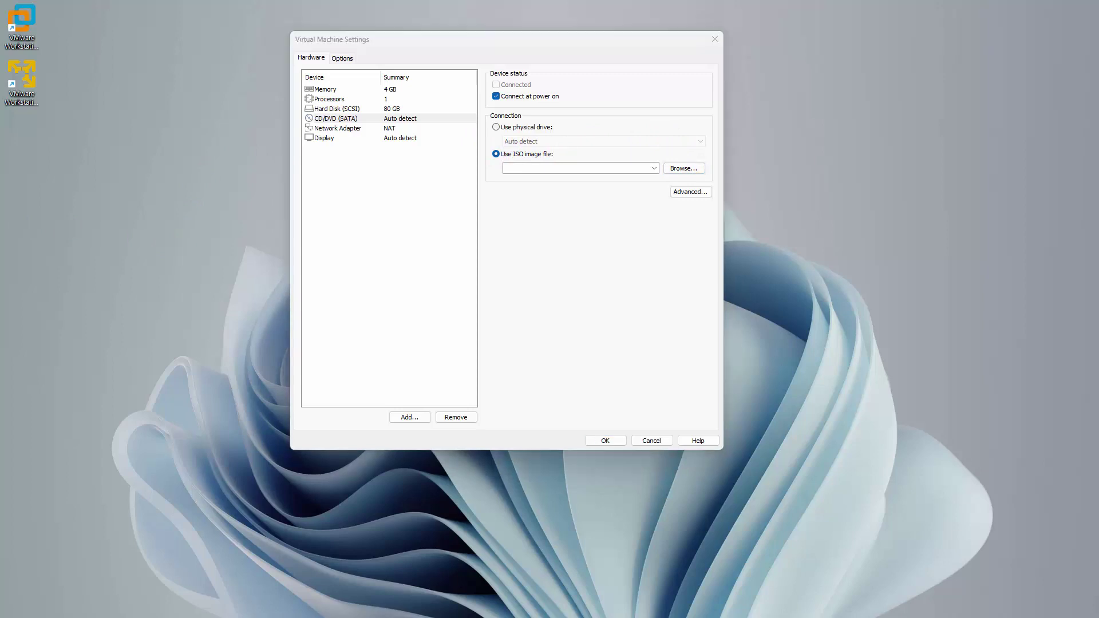
{"action": "left_click", "coordinate": [687, 168]}
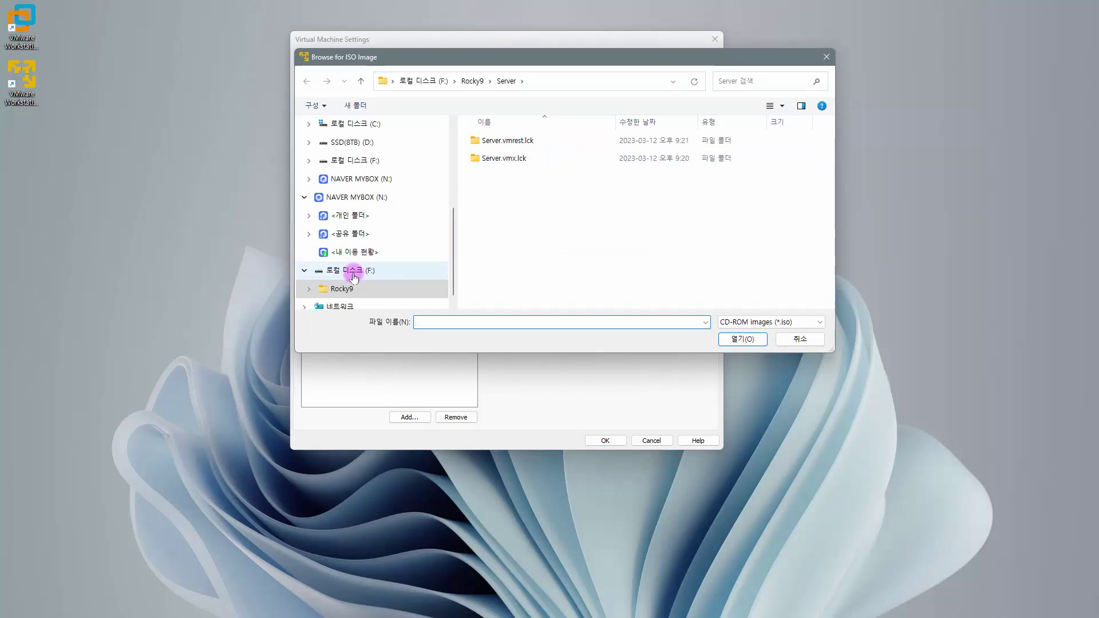
{"action": "left_click", "coordinate": [372, 271]}
{"action": "left_click", "coordinate": [535, 161]}
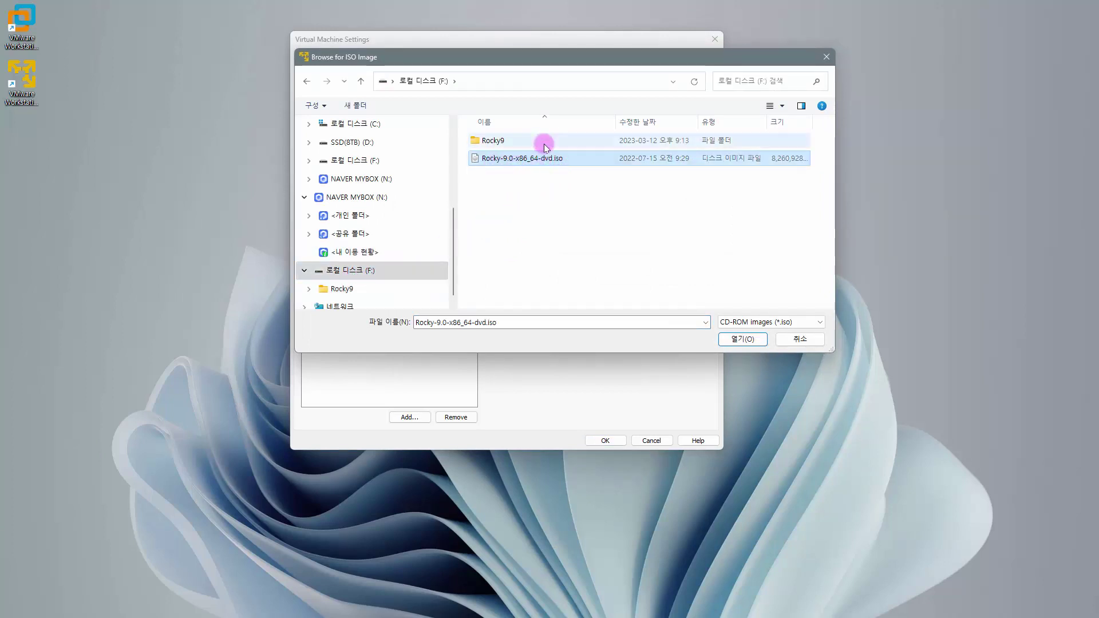
{"action": "left_click", "coordinate": [737, 339]}
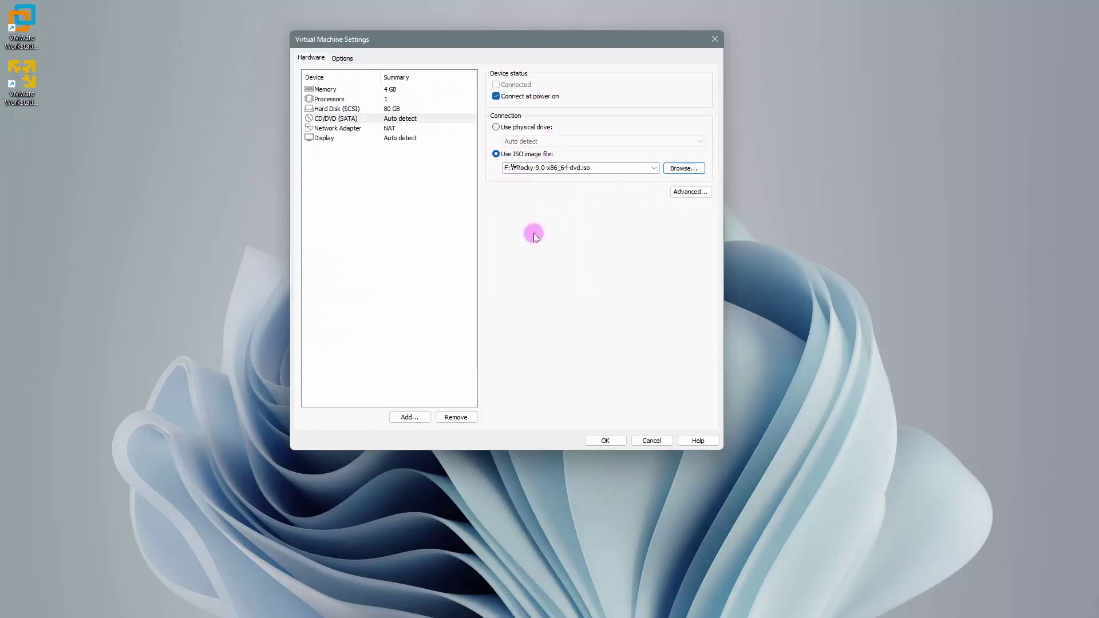
{"action": "left_click", "coordinate": [605, 441]}
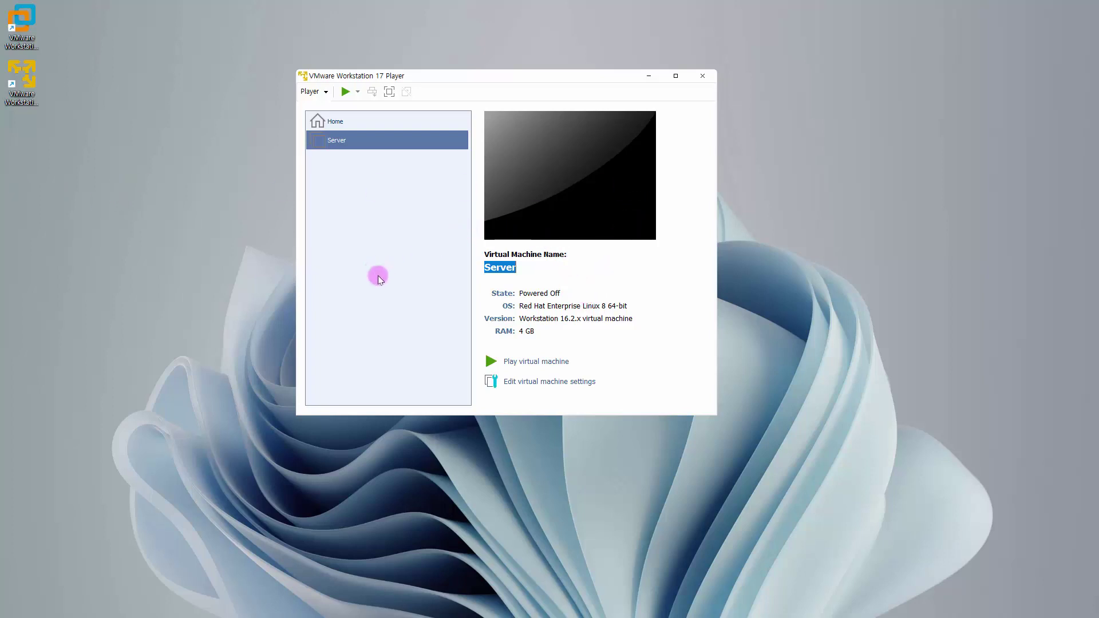
- Power on the Server VM, answer the moved-or-copied prompt, and boot 'Install Rocky Linux 9.0'
{"action": "left_click", "coordinate": [504, 362]}
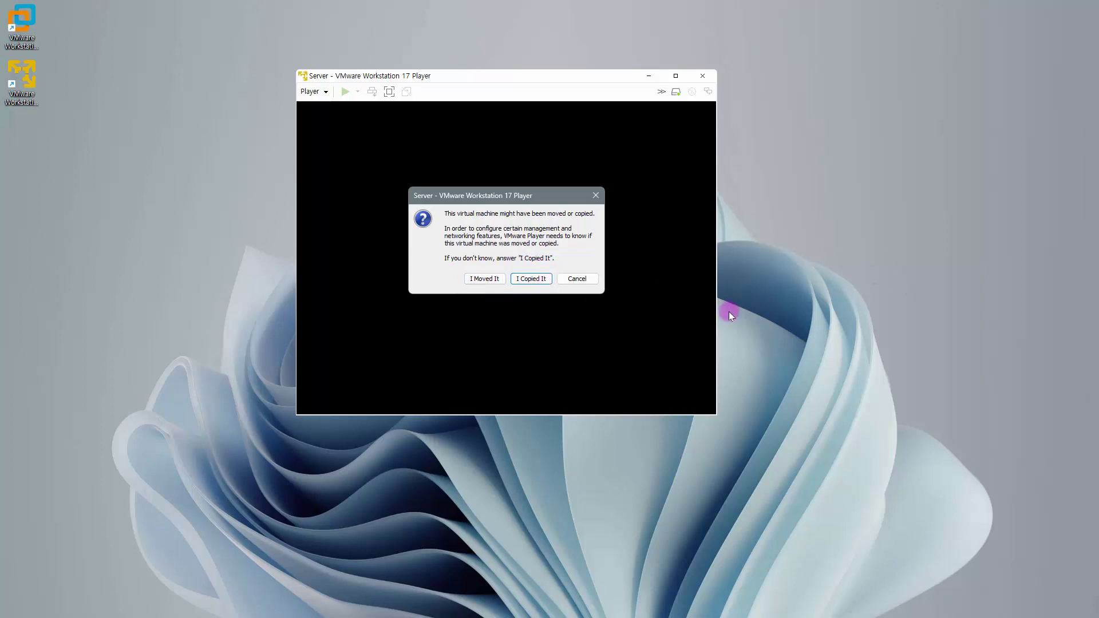
{"action": "left_click", "coordinate": [480, 279]}
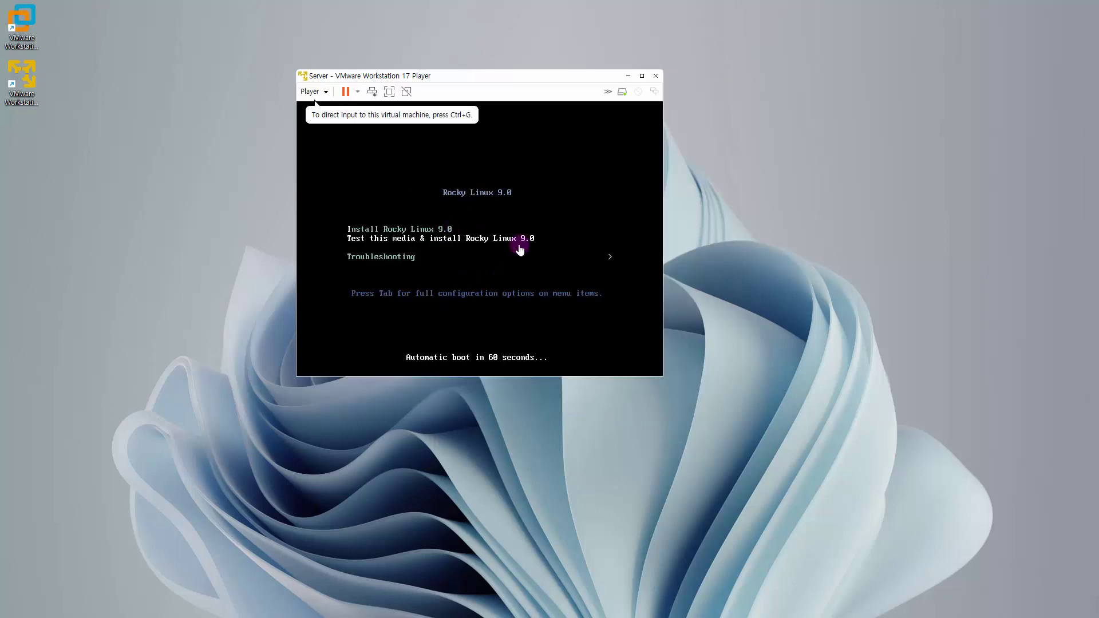
{"action": "left_click", "coordinate": [525, 210]}
{"action": "key", "text": "Up"}
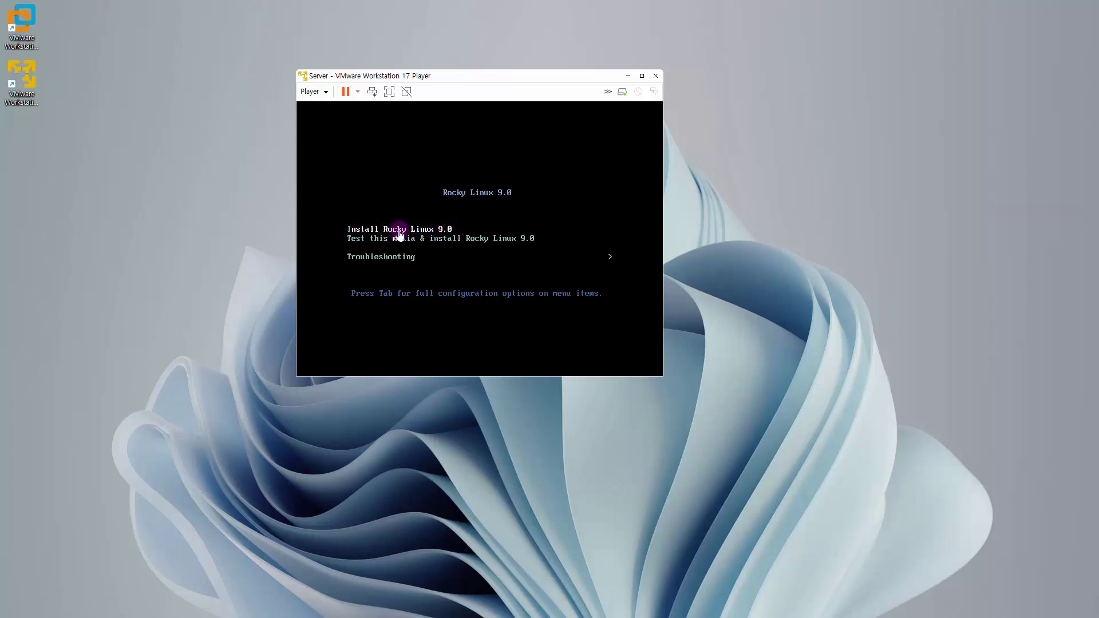
{"action": "left_click", "coordinate": [513, 221]}
{"action": "key", "text": "Return"}
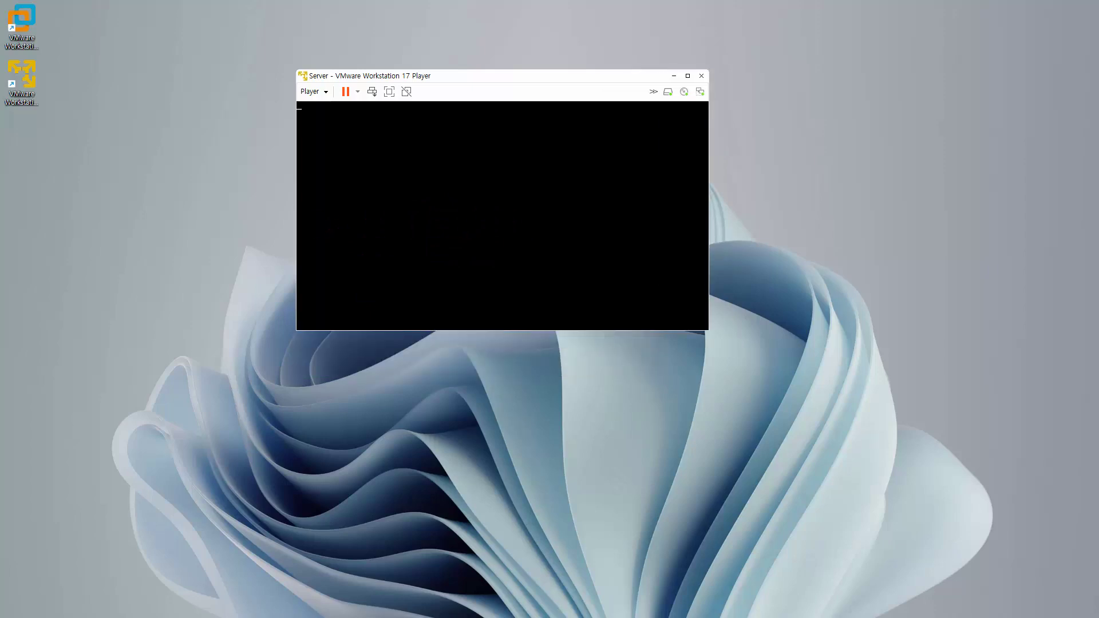
- Keep 한국어 (대한민국) as the installer language and continue to the installation summary
{"action": "left_click", "coordinate": [306, 301]}
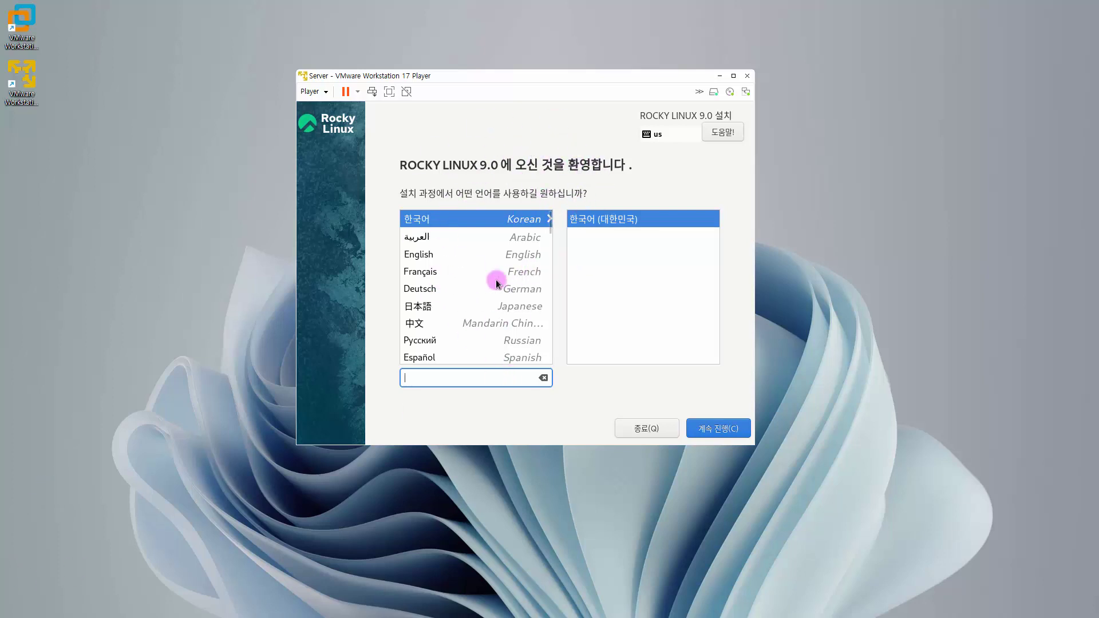
{"action": "left_click", "coordinate": [462, 217]}
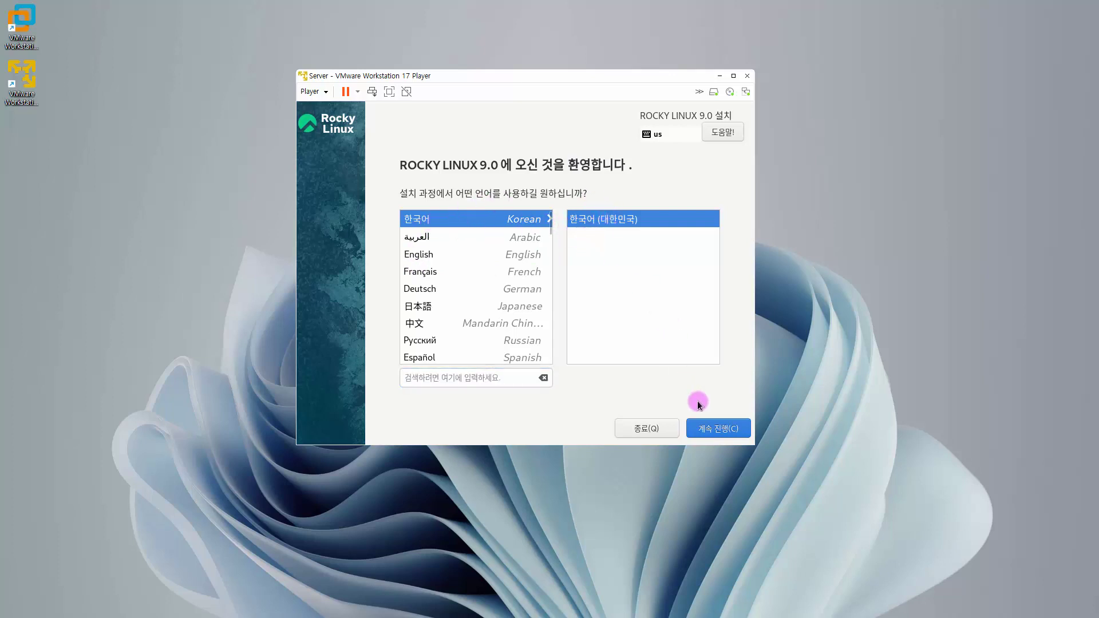
{"action": "left_click", "coordinate": [709, 430]}
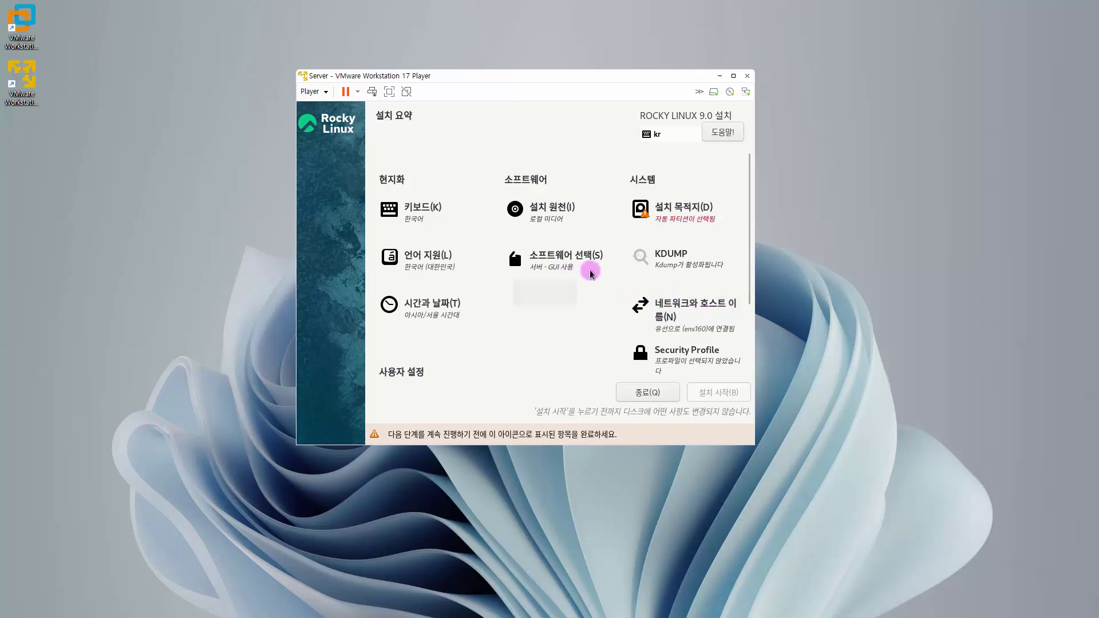
- Switch the software selection's base environment to 워크스테이션 (Workstation)
{"action": "left_click", "coordinate": [548, 265]}
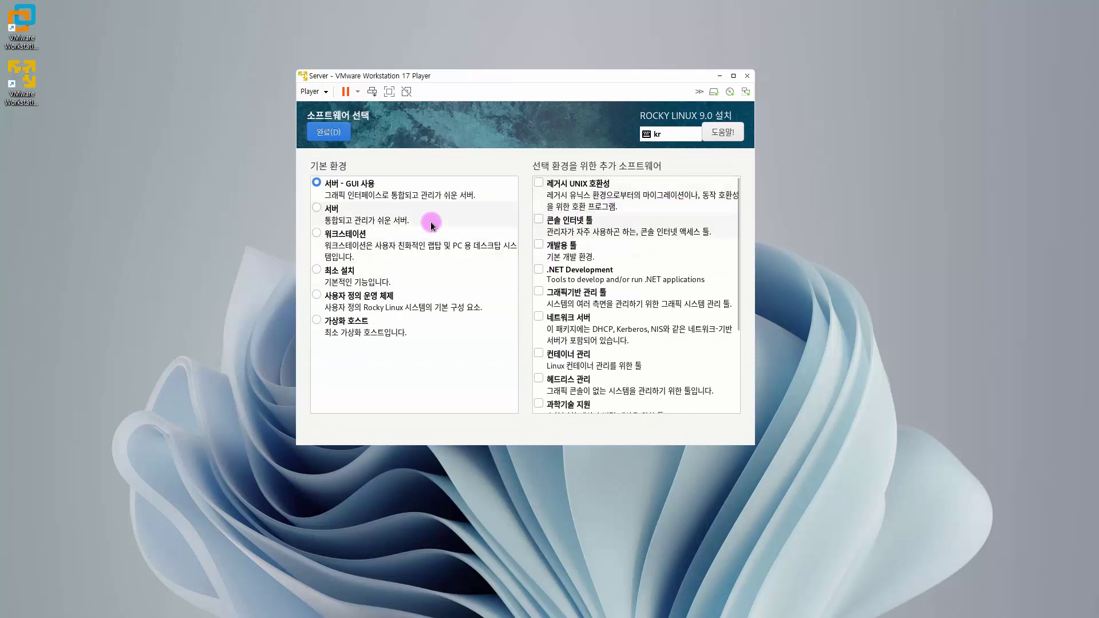
{"action": "left_click", "coordinate": [339, 239]}
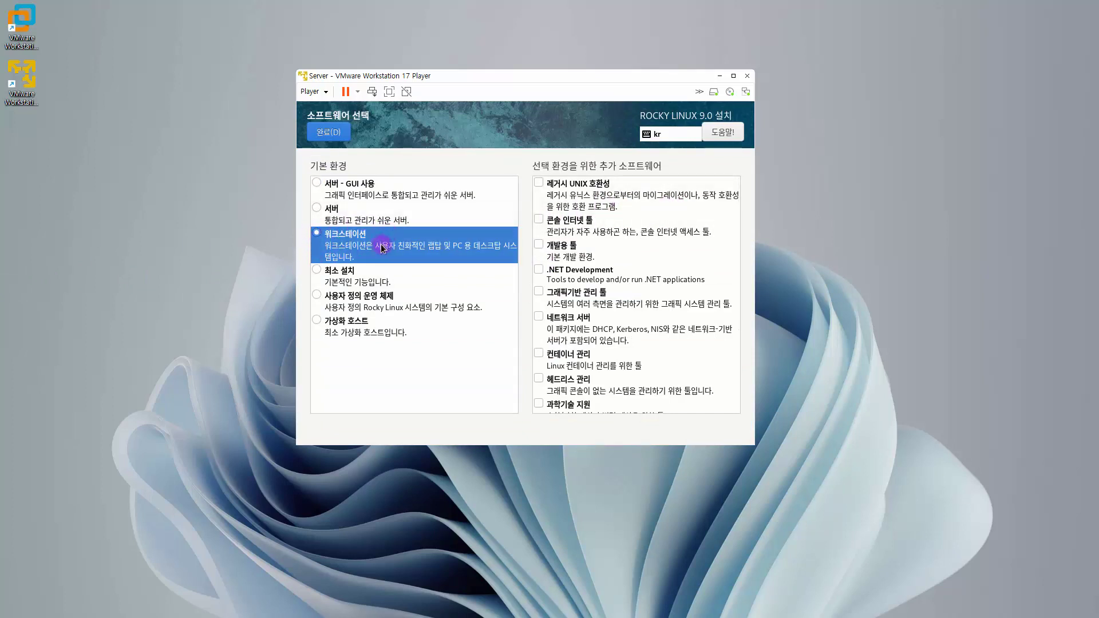
{"action": "left_click", "coordinate": [336, 133]}
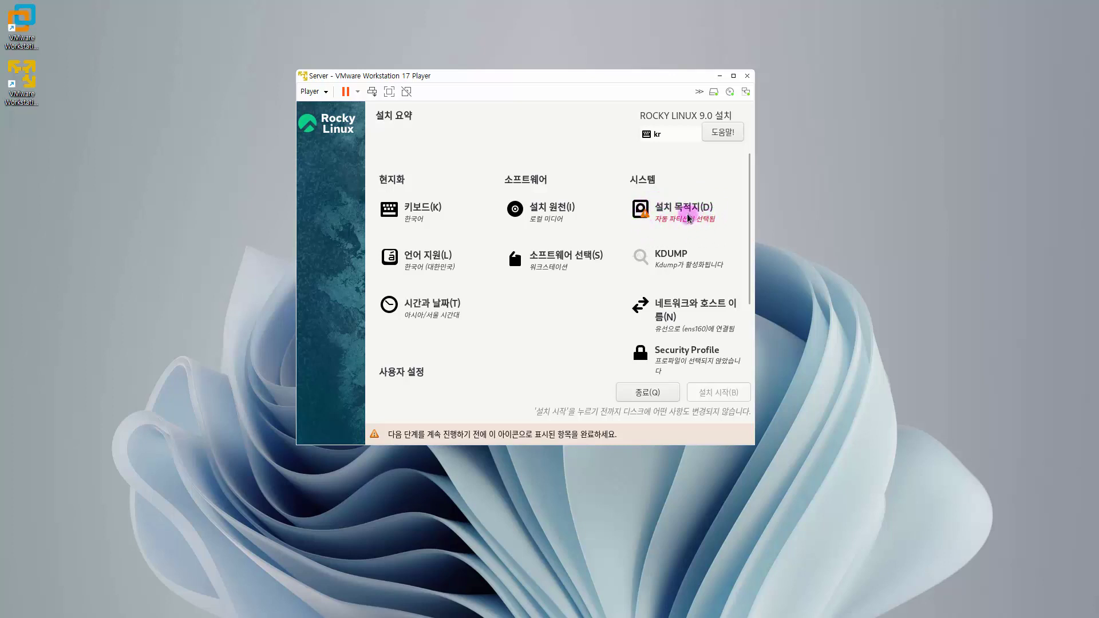
- Select the 80 GiB sda disk as destination with 사용자 정의 (custom) storage configuration
{"action": "left_click", "coordinate": [684, 213]}
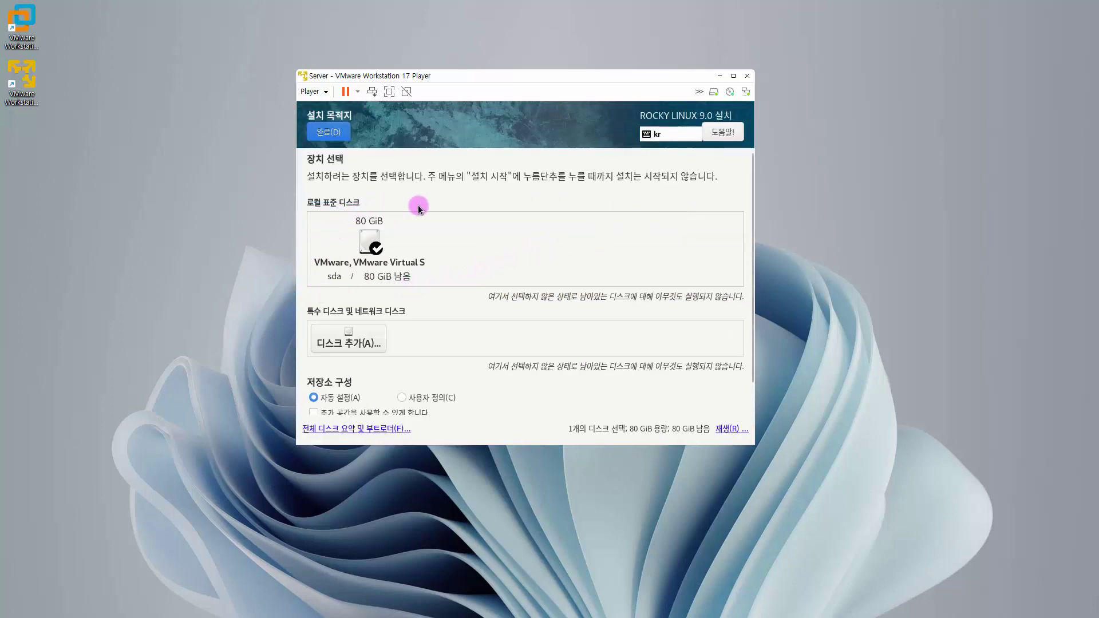
{"action": "left_click", "coordinate": [376, 248]}
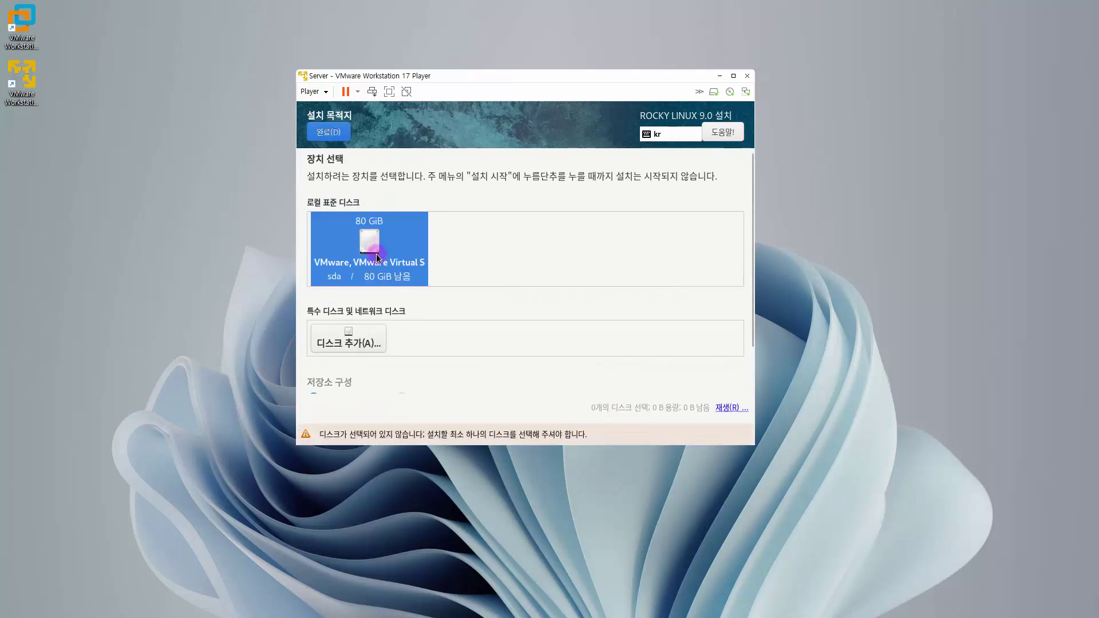
{"action": "left_click", "coordinate": [377, 253]}
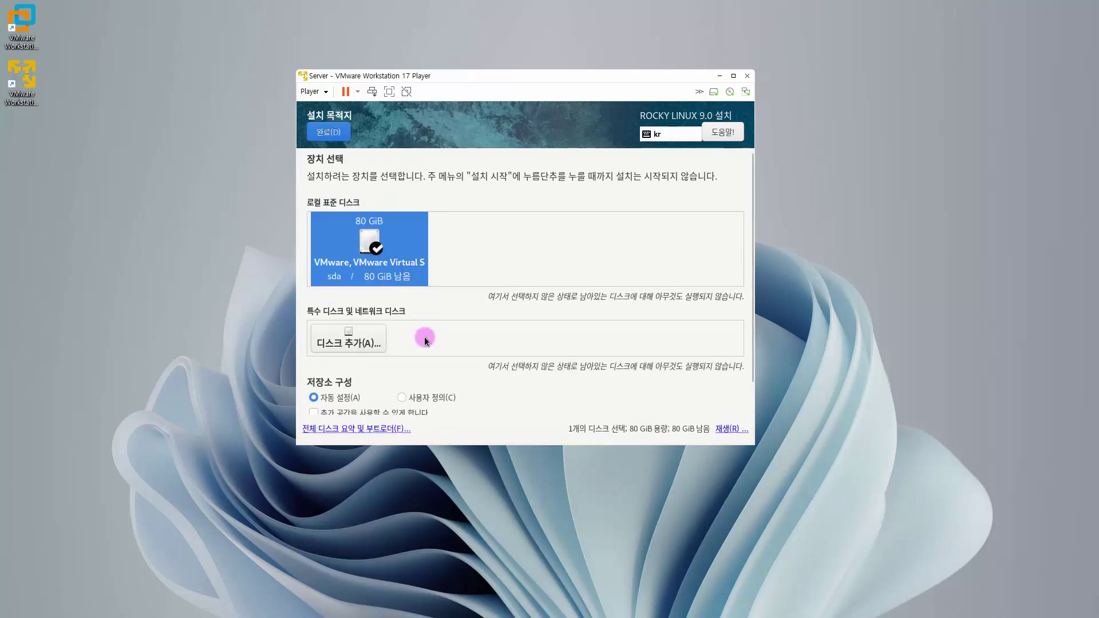
{"action": "left_click", "coordinate": [420, 400]}
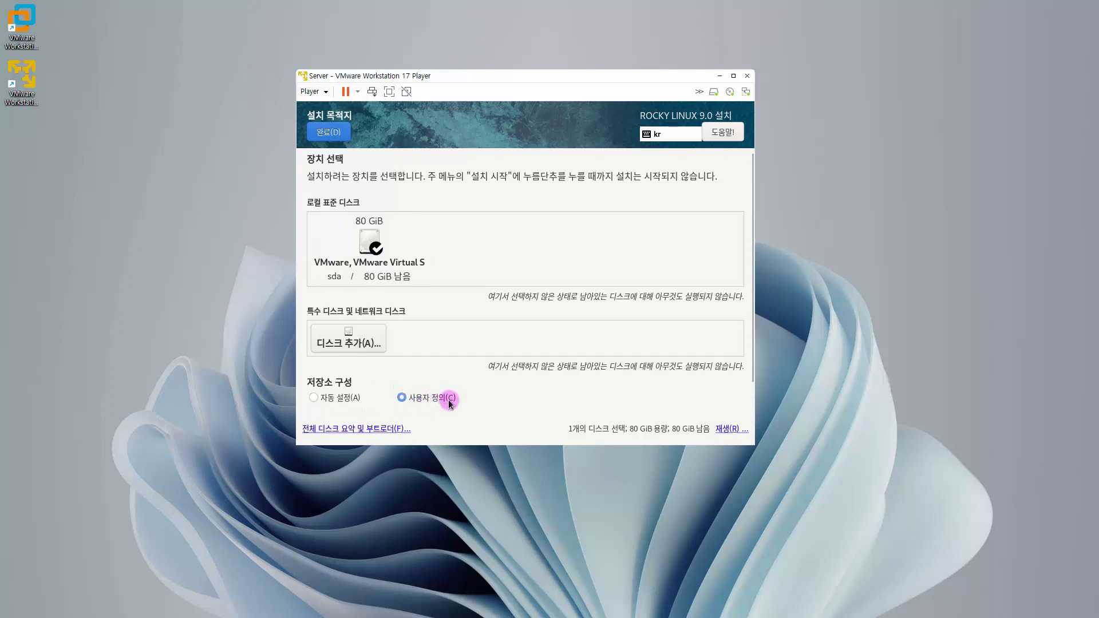
{"action": "left_click", "coordinate": [342, 135]}
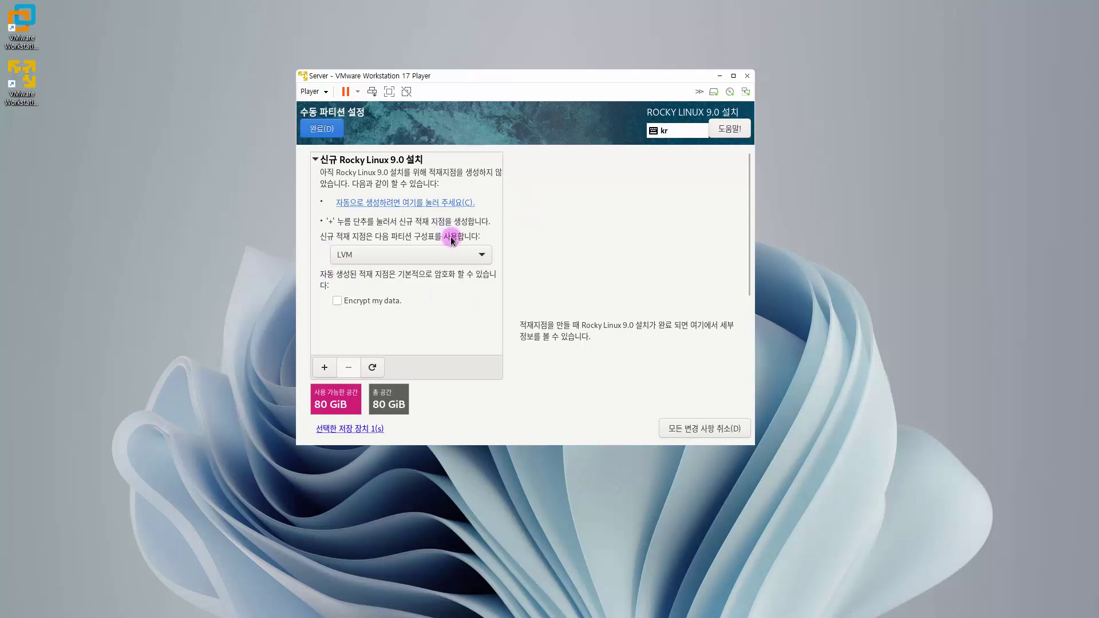
- Switch the partition scheme to 표준 파티션 and add a swap mount point with capacity 4
{"action": "left_click", "coordinate": [408, 254]}
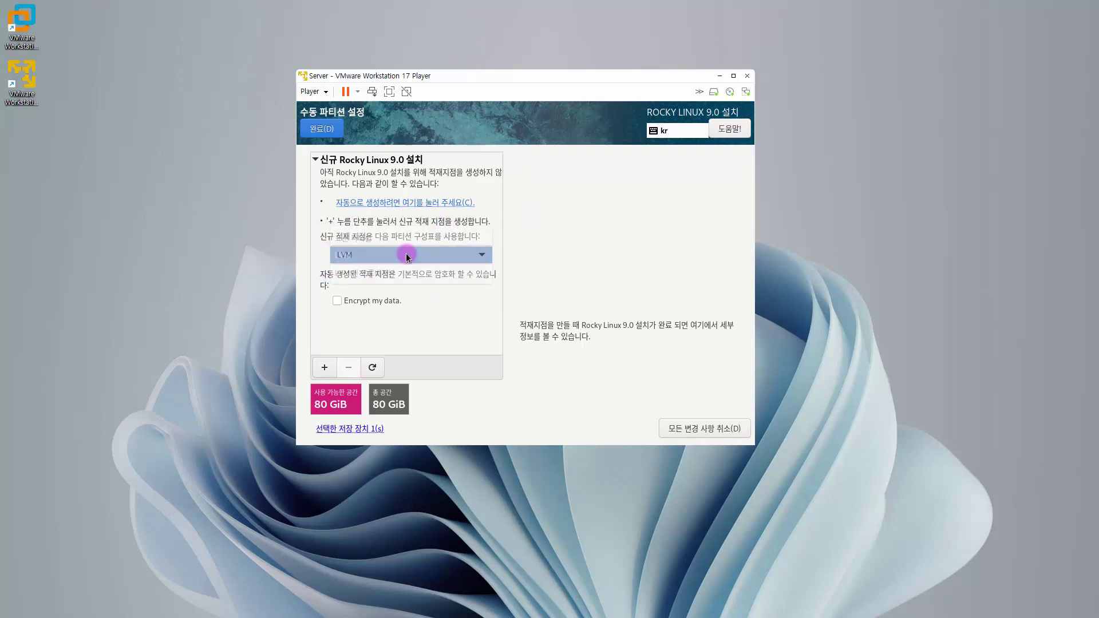
{"action": "left_click", "coordinate": [408, 243]}
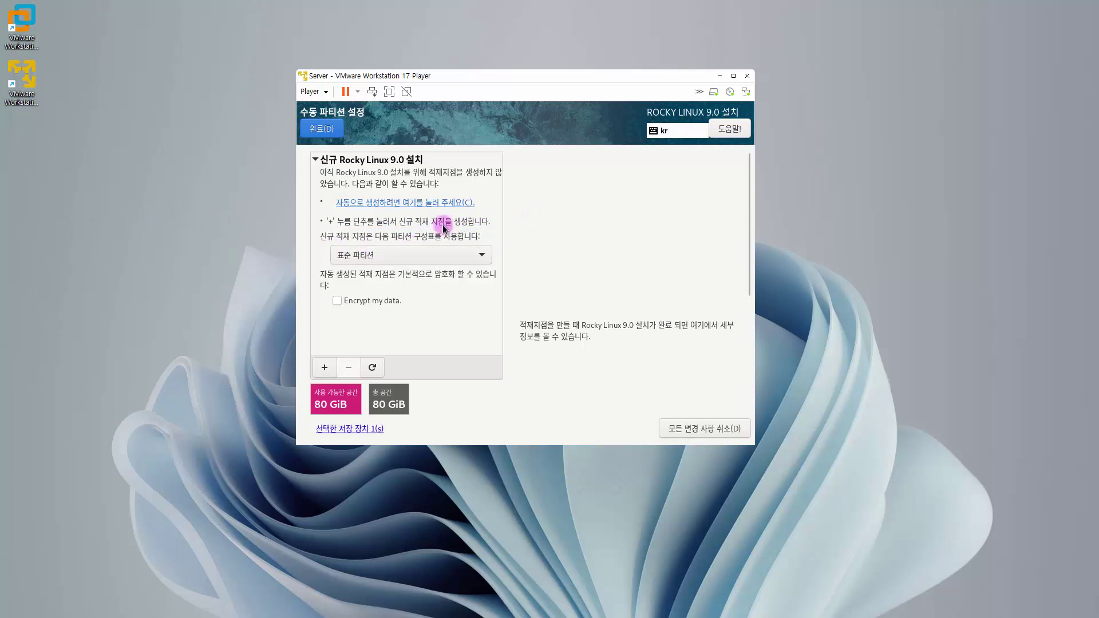
{"action": "left_click", "coordinate": [323, 368]}
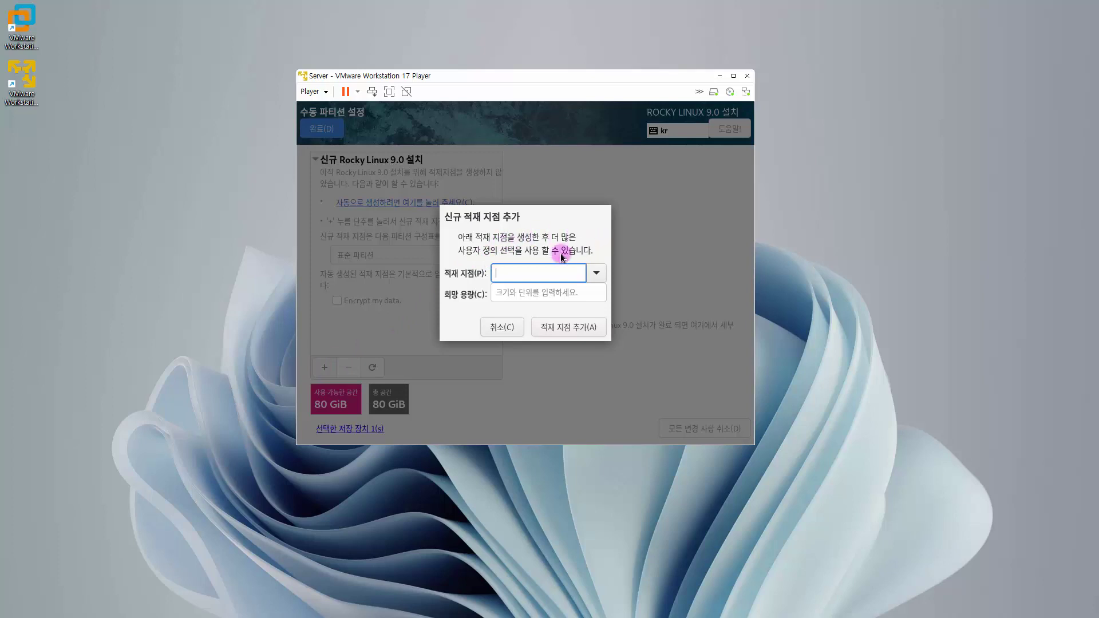
{"action": "left_click", "coordinate": [597, 273]}
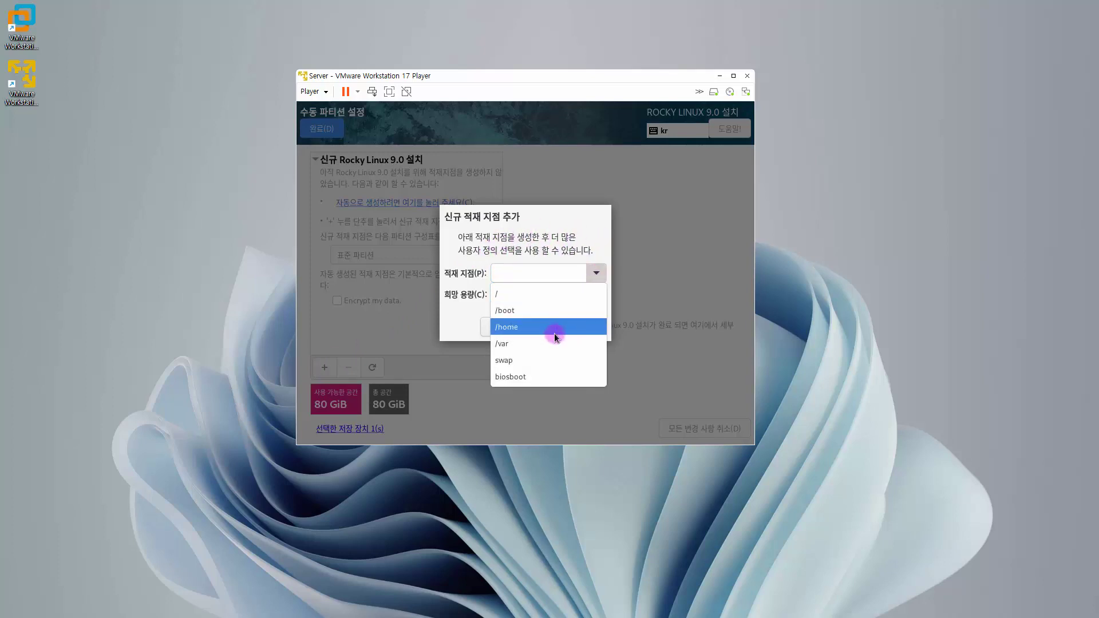
{"action": "left_click", "coordinate": [548, 359]}
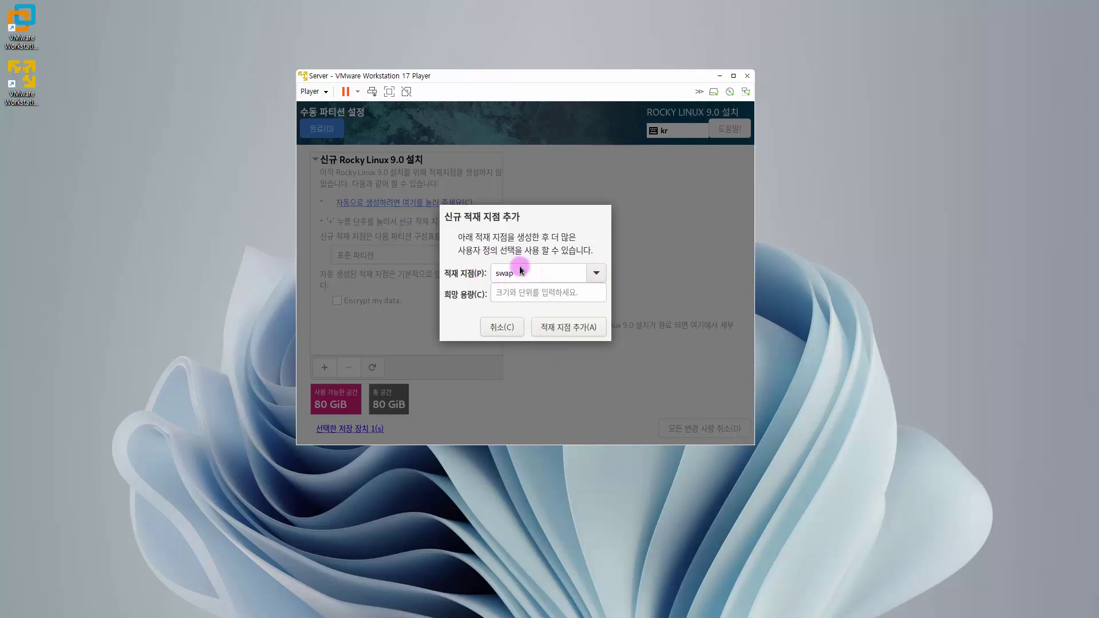
{"action": "left_click", "coordinate": [520, 294]}
{"action": "type", "text": "4GB"}
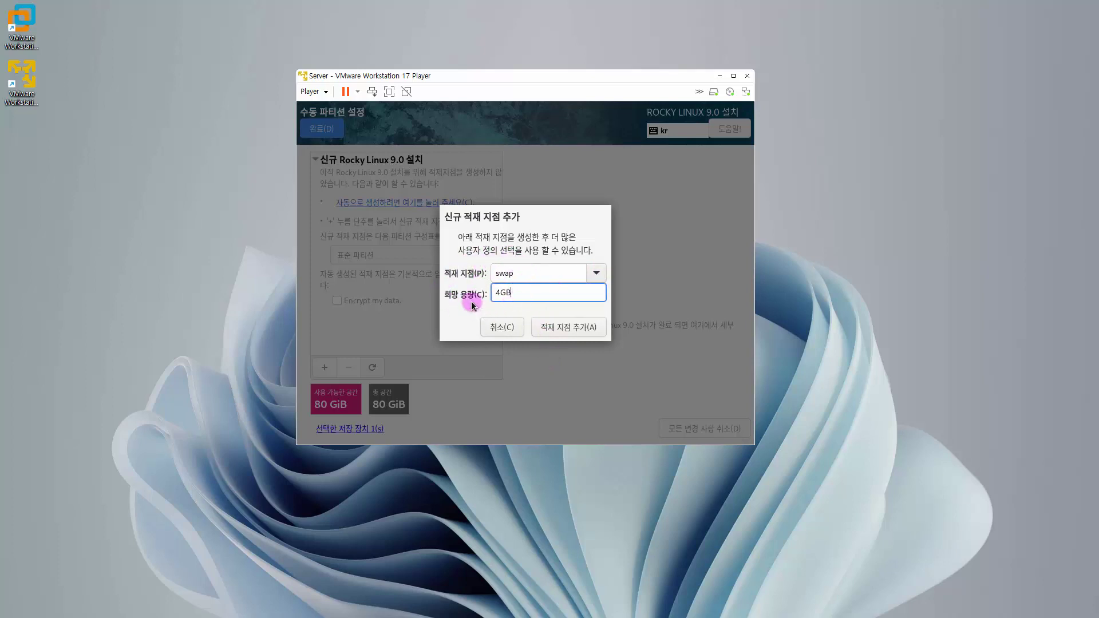
{"action": "left_click", "coordinate": [578, 332]}
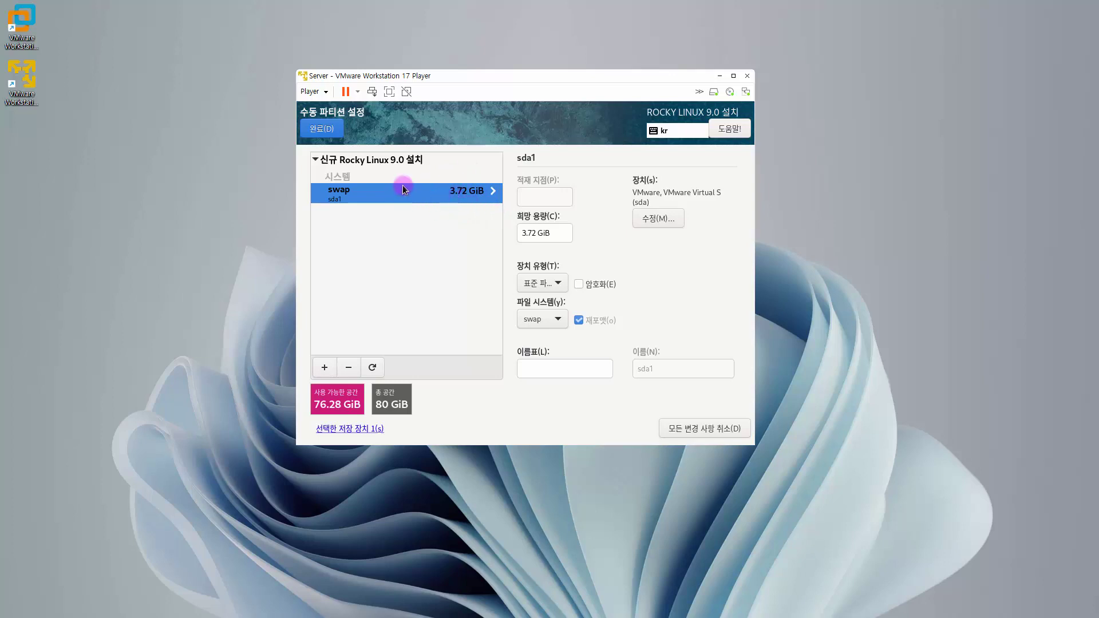
- Delete the undersized 3.72 GiB swap partition and recreate swap at 4 GiB
{"action": "left_click", "coordinate": [349, 368]}
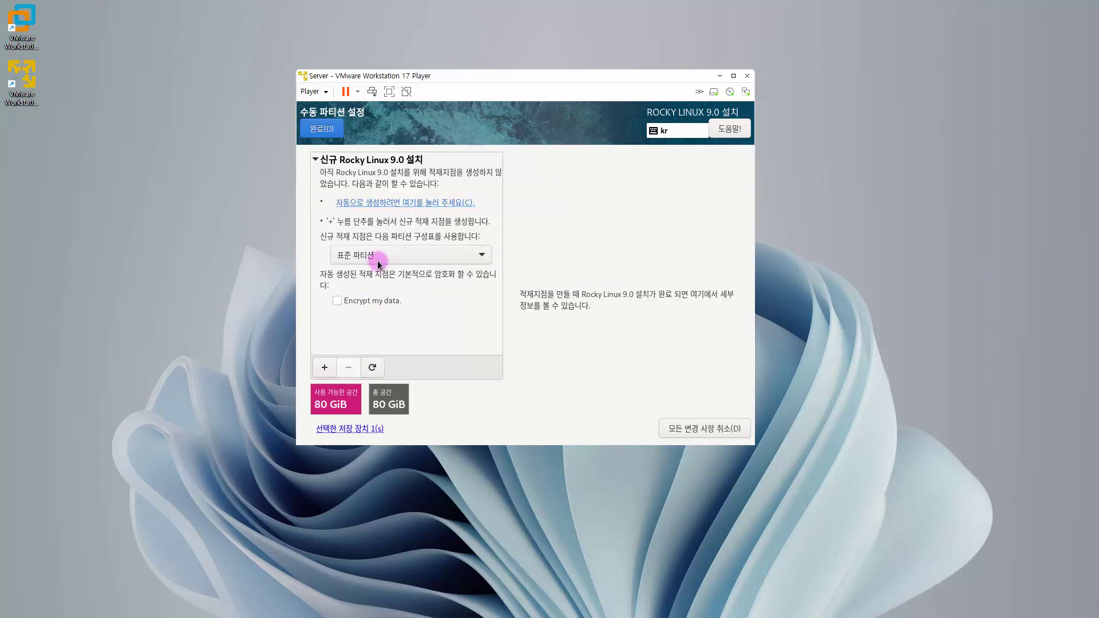
{"action": "left_click", "coordinate": [325, 367]}
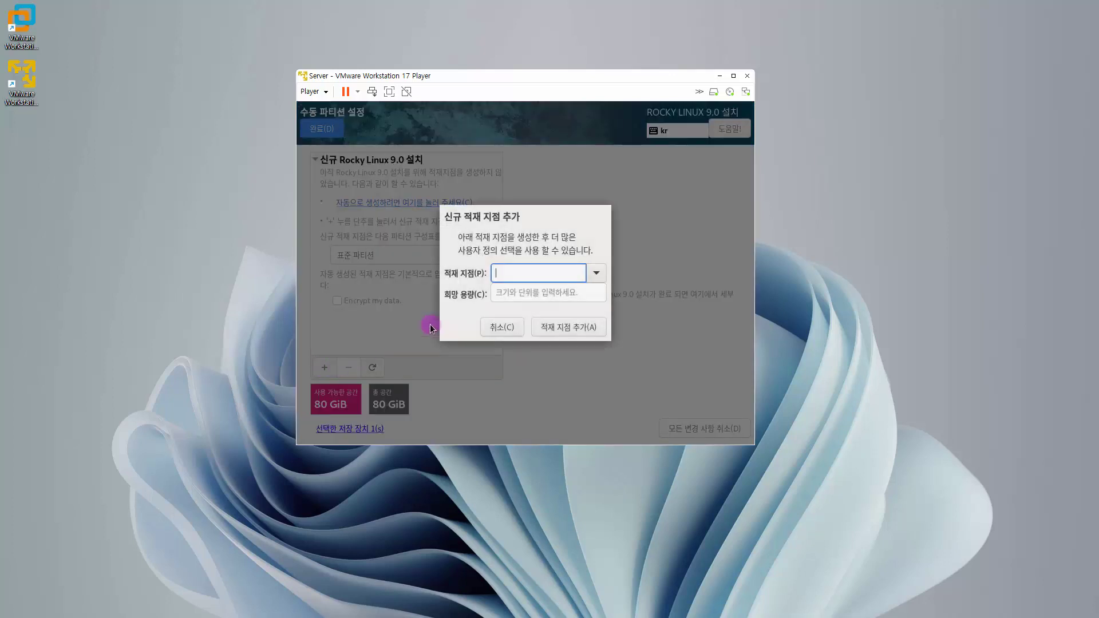
{"action": "left_click", "coordinate": [595, 274]}
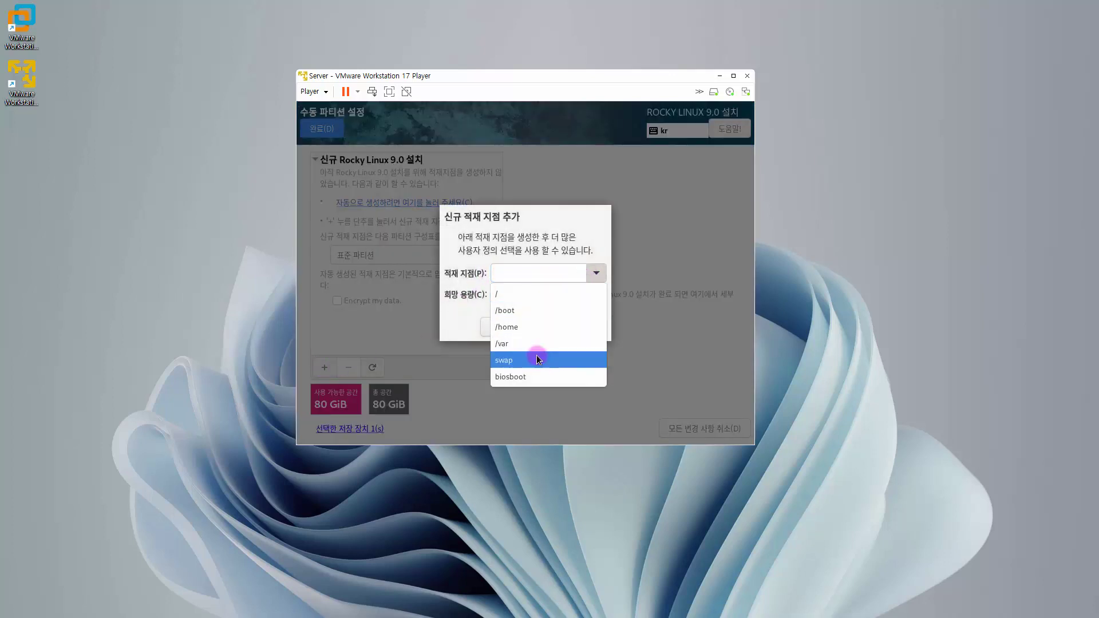
{"action": "left_click", "coordinate": [536, 356]}
{"action": "left_click", "coordinate": [532, 294]}
{"action": "type", "text": "4G"}
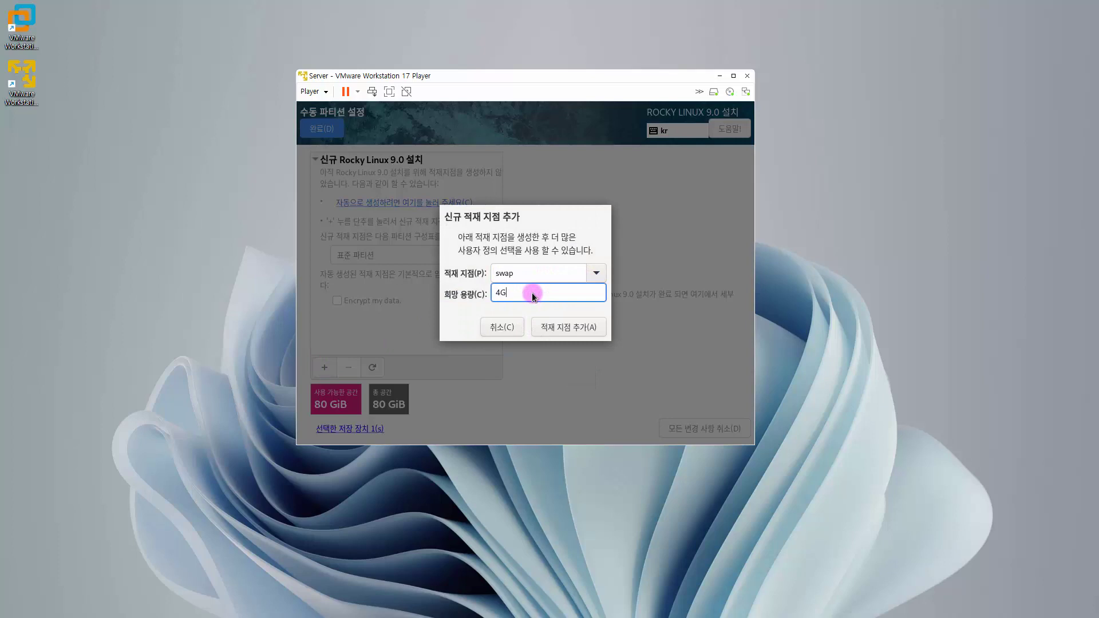
{"action": "left_click", "coordinate": [566, 328]}
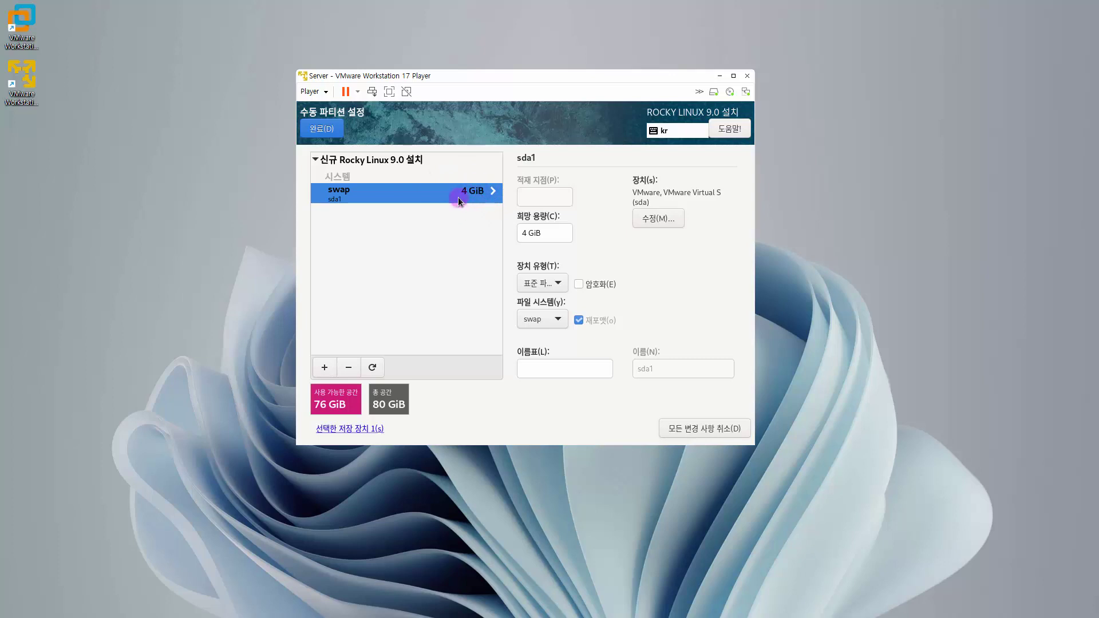
{"action": "left_click", "coordinate": [325, 367]}
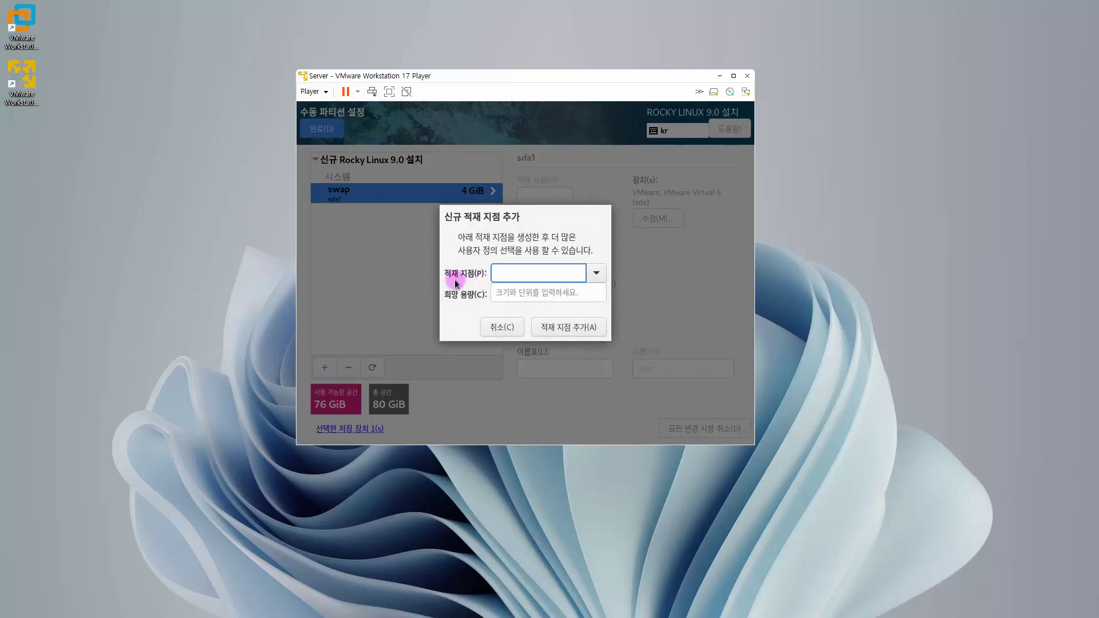
- Add a / root mount point with empty capacity to use the remaining 76 GiB
{"action": "left_click", "coordinate": [596, 273]}
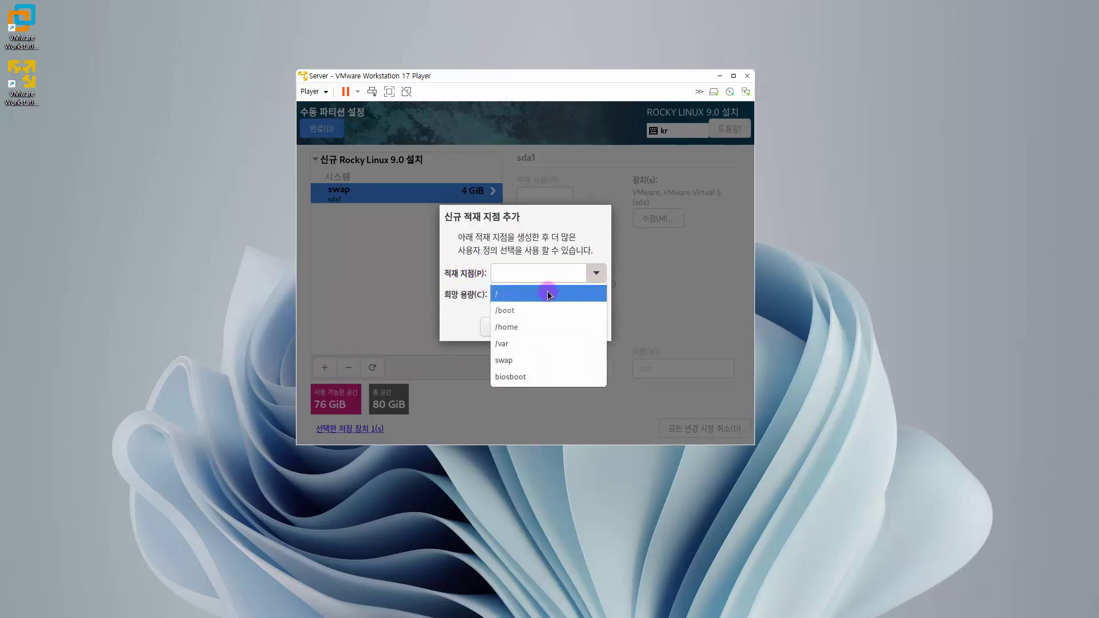
{"action": "left_click", "coordinate": [548, 292]}
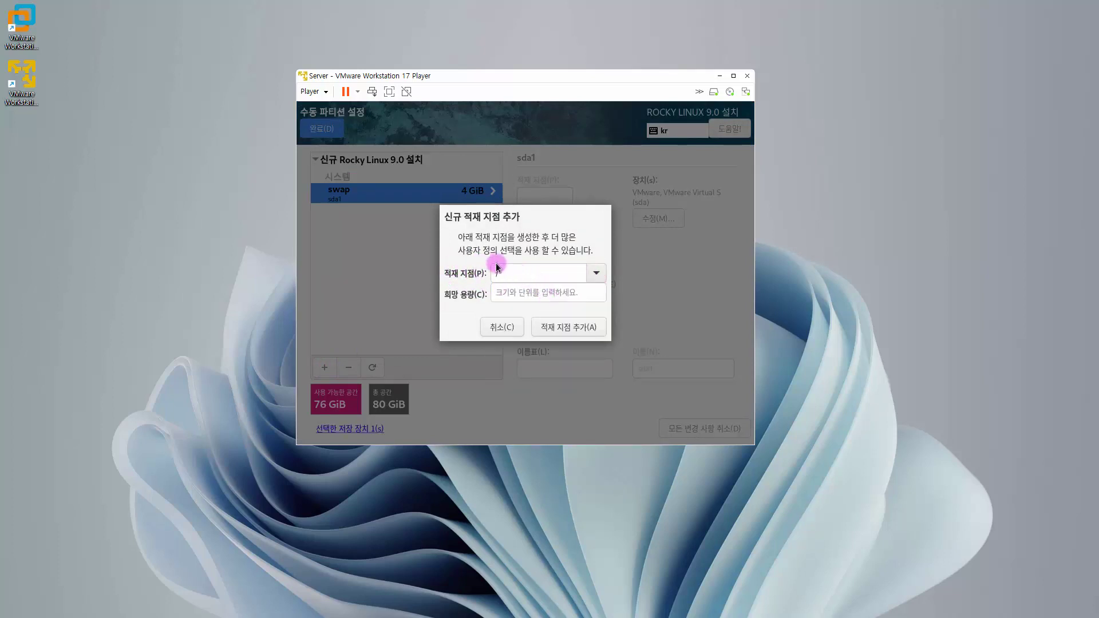
{"action": "key", "text": "BackSpace"}
{"action": "type", "text": "/"}
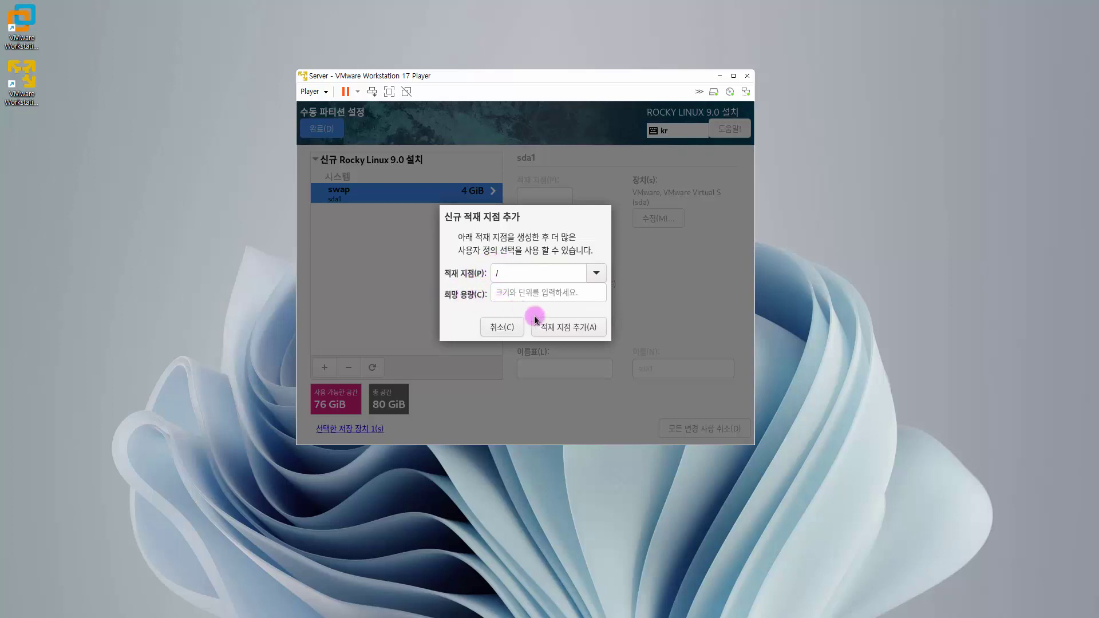
{"action": "left_click", "coordinate": [569, 327]}
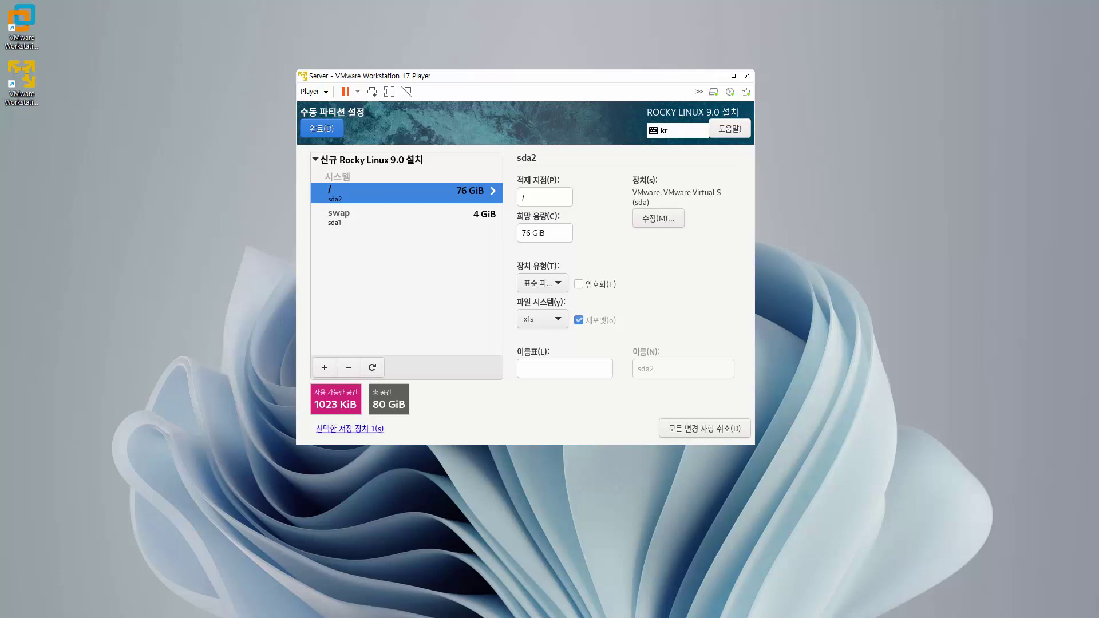
{"action": "left_click", "coordinate": [328, 139]}
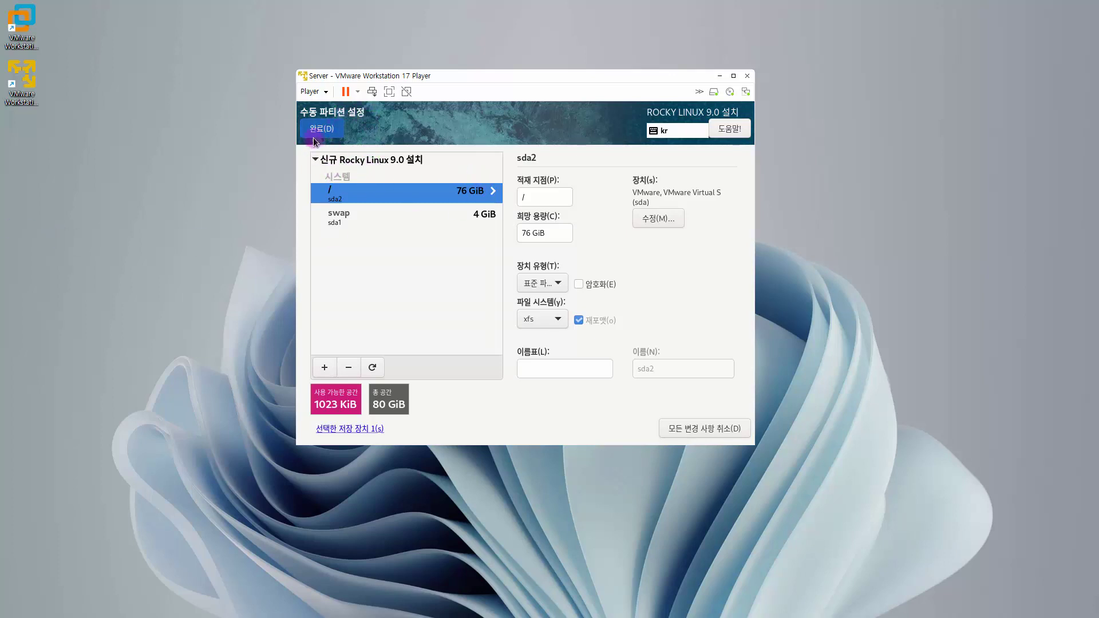
- Accept the 변경 요약 dialog with 변경 적용 to apply the swap and root layout
{"action": "left_click", "coordinate": [424, 164]}
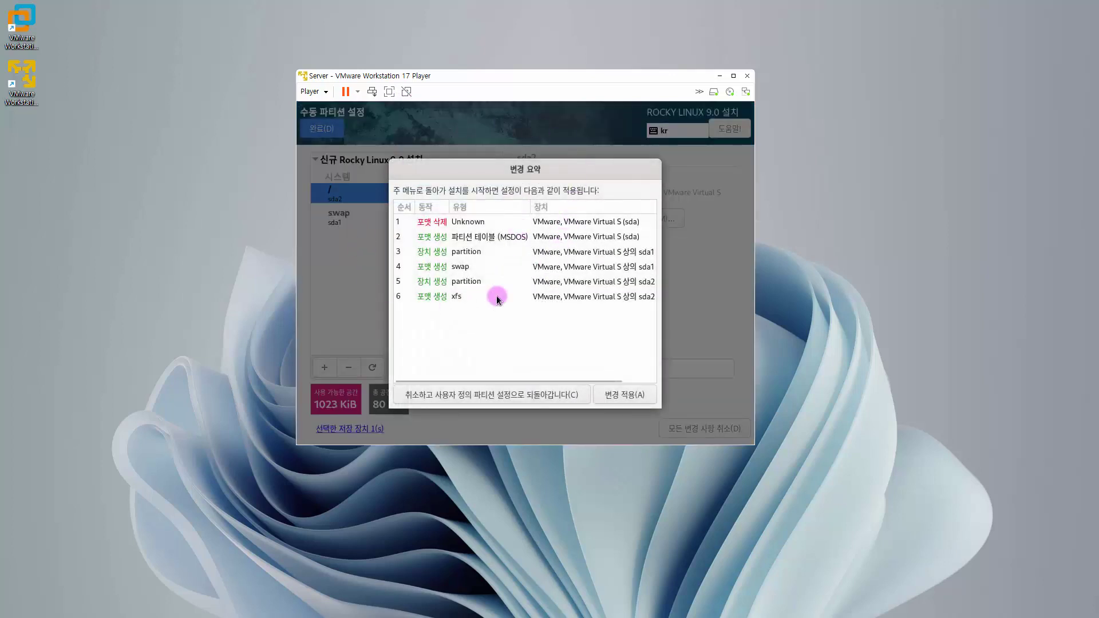
{"action": "left_click", "coordinate": [619, 395]}
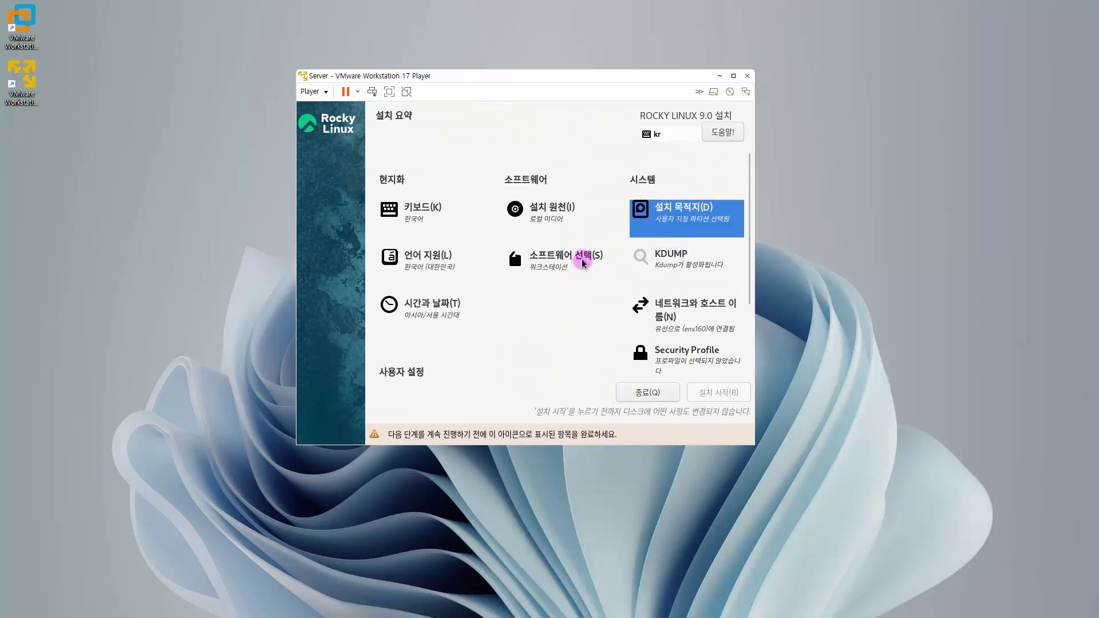
- Scroll to 사용자 설정 and go to the root 비밀번호 page
{"action": "scroll", "coordinate": [590, 290], "scroll_direction": "down", "scroll_amount": 2}
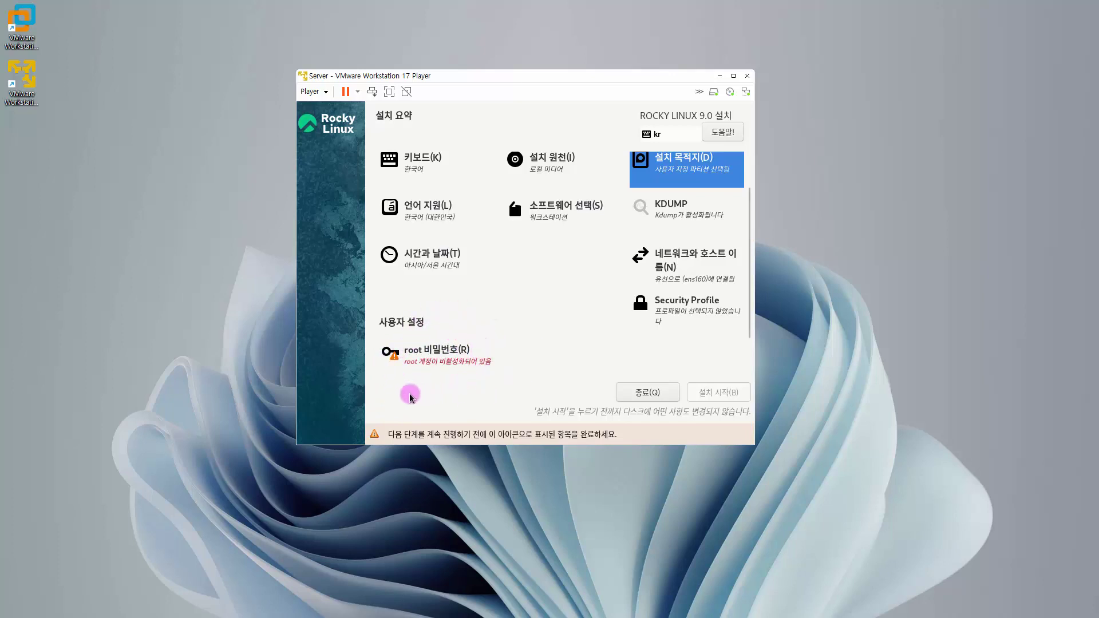
{"action": "left_click", "coordinate": [431, 356]}
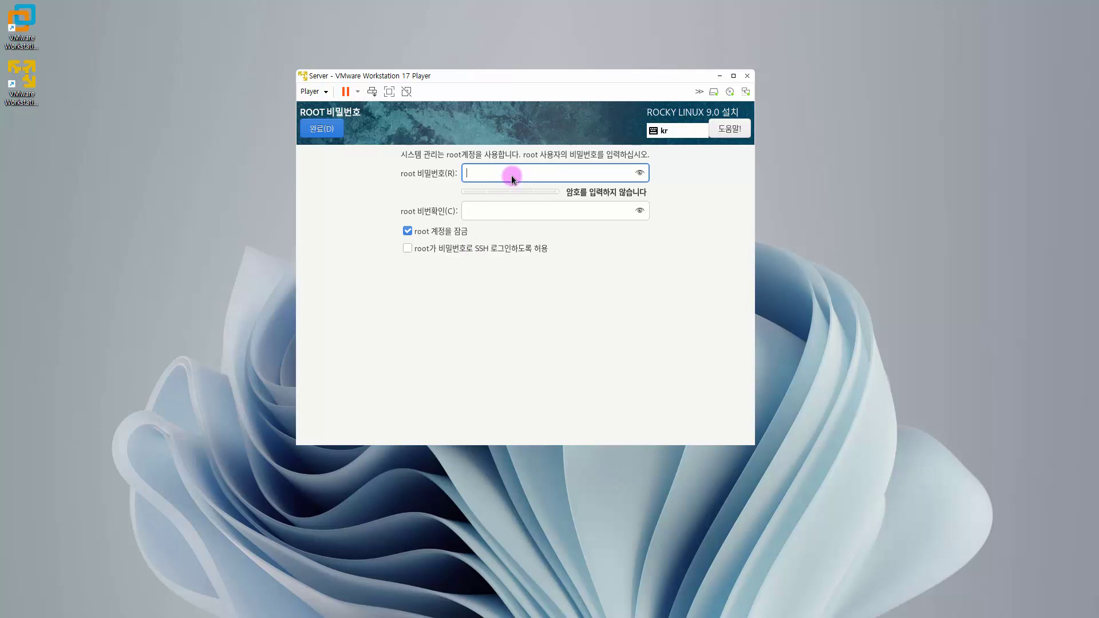
- Enter and confirm the root password, allow root SSH password login, and accept despite the weak-password warning
{"action": "type", "text": "123"}
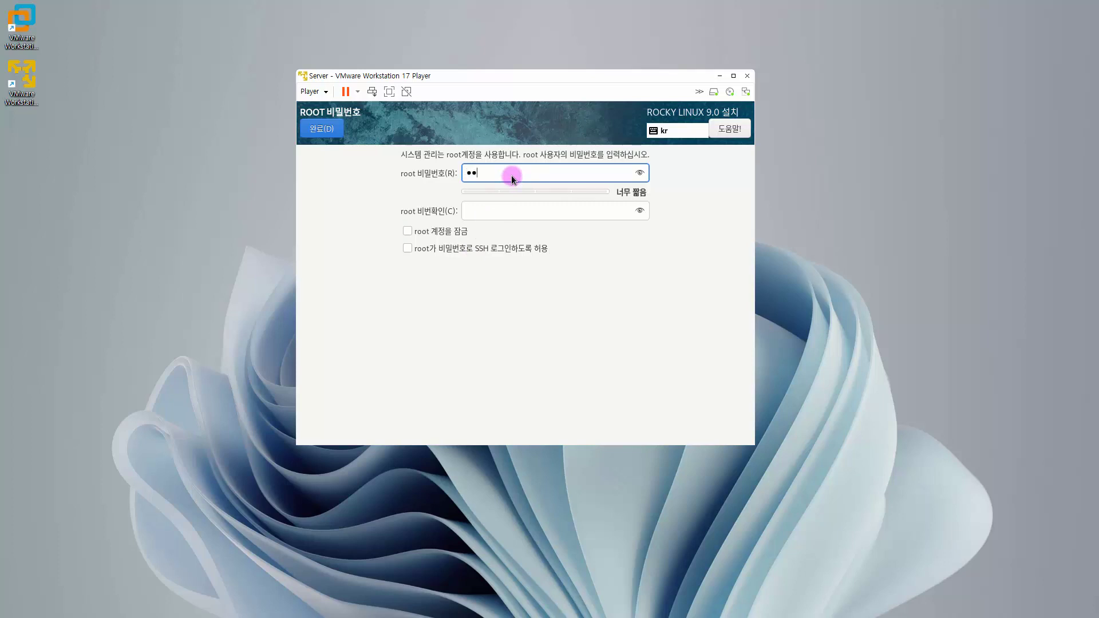
{"action": "type", "text": "45678"}
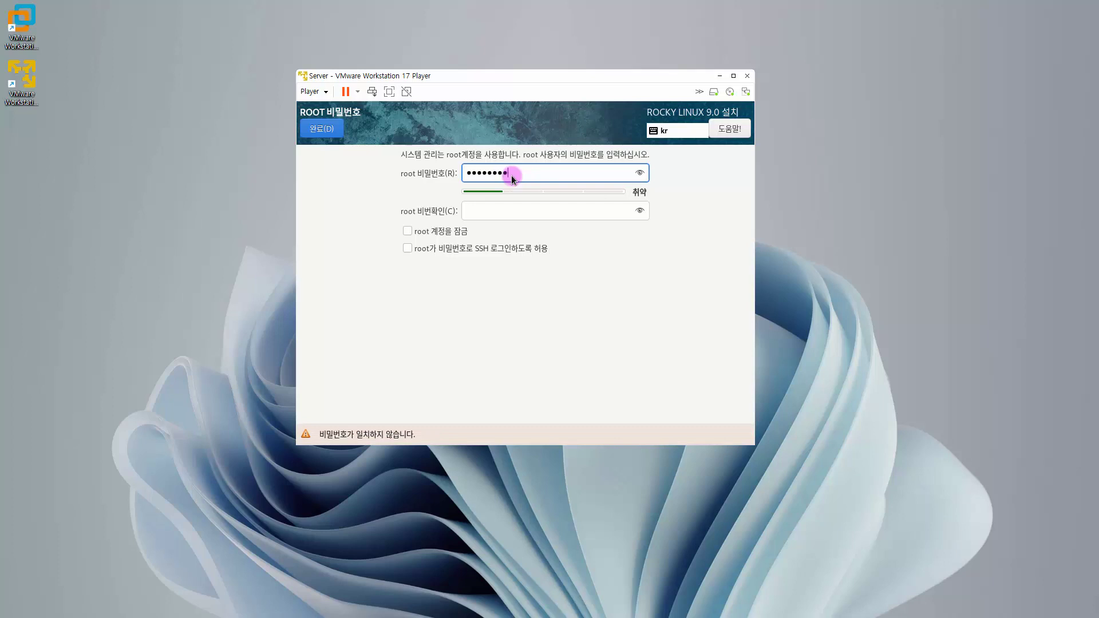
{"action": "key", "text": "Tab"}
{"action": "type", "text": "12345"}
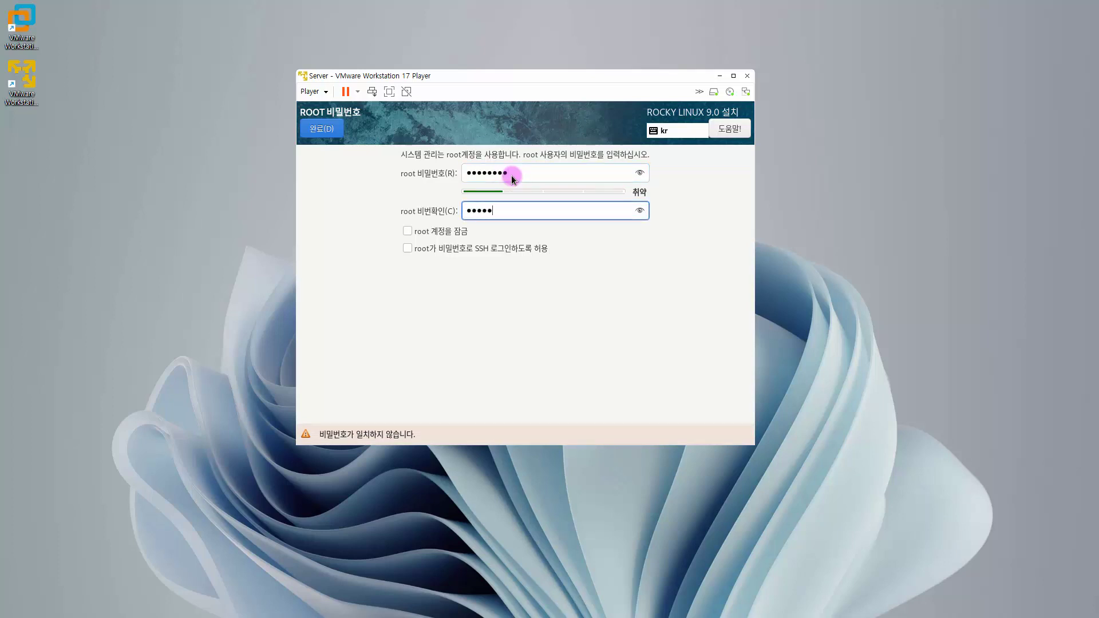
{"action": "type", "text": "678"}
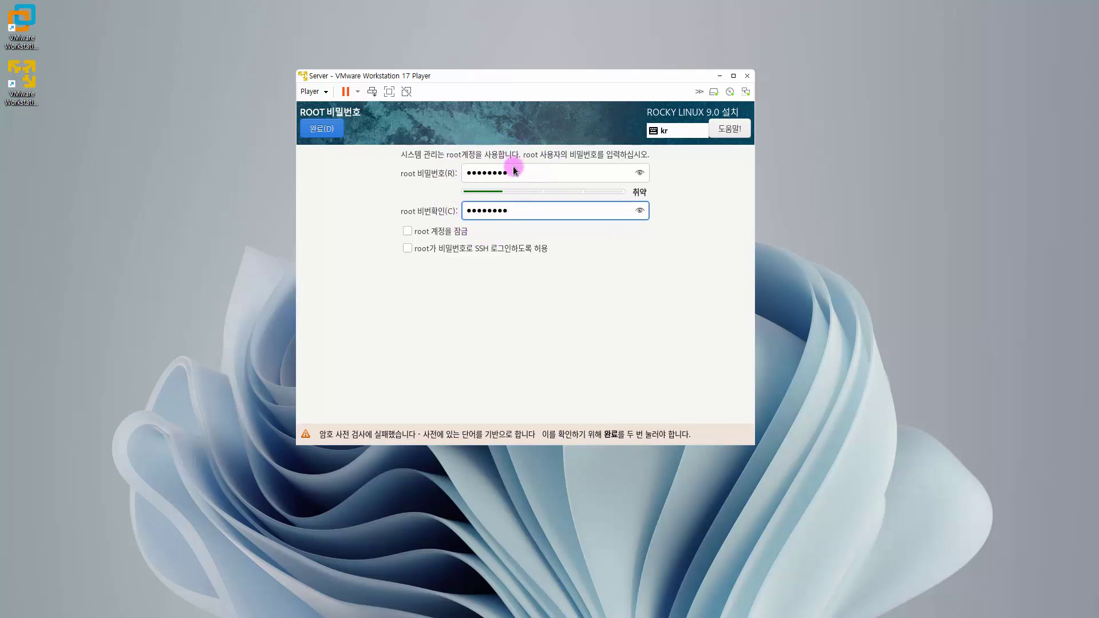
{"action": "left_click", "coordinate": [408, 248]}
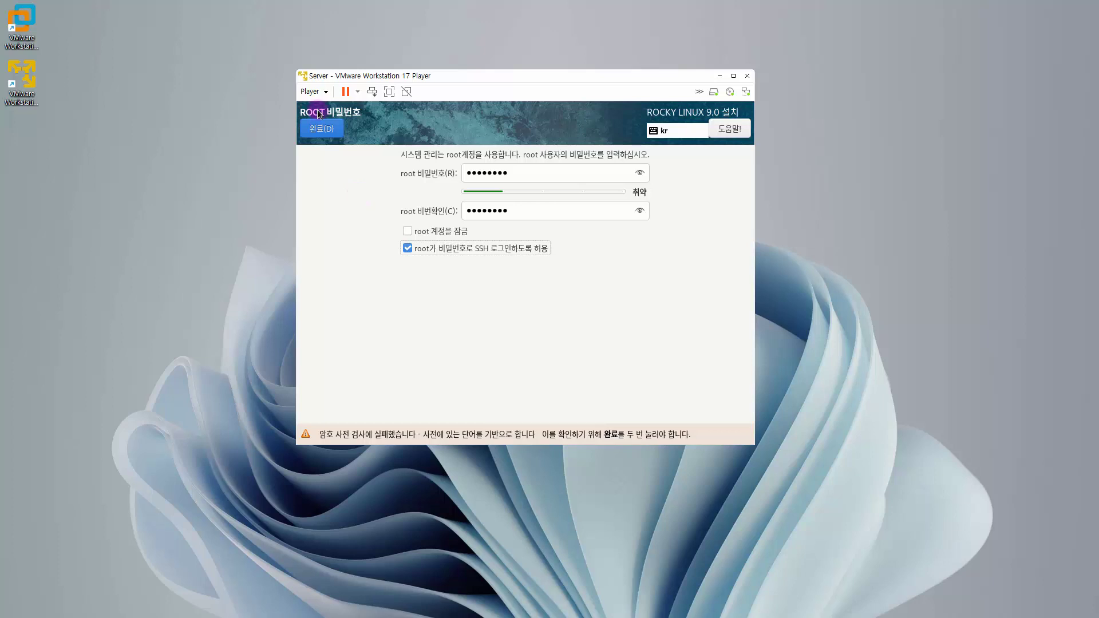
{"action": "left_click", "coordinate": [320, 128]}
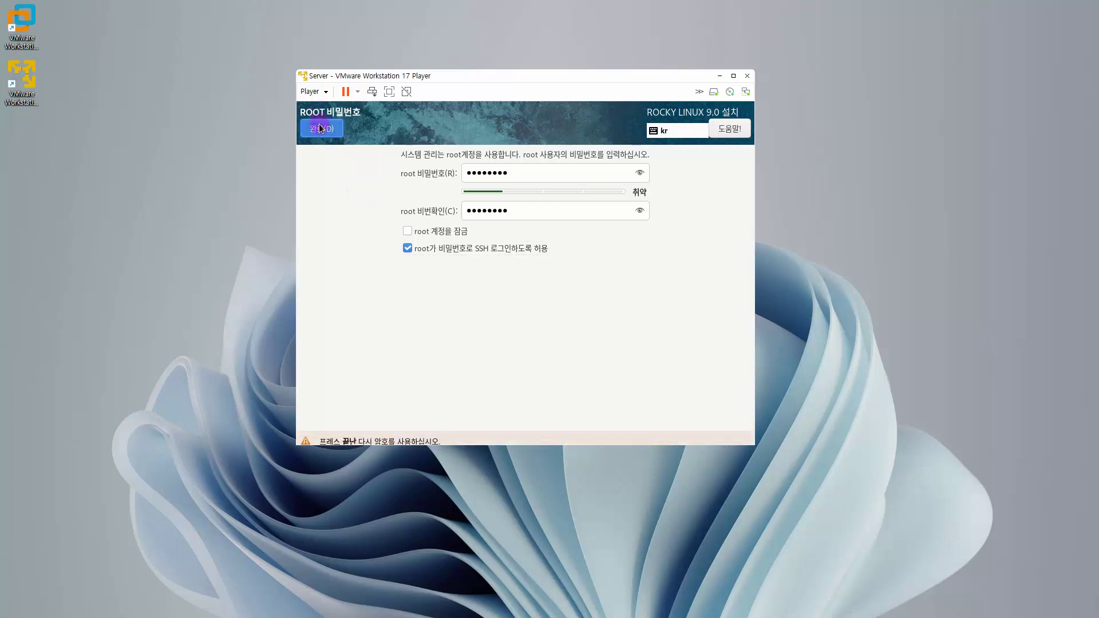
{"action": "left_click", "coordinate": [320, 128]}
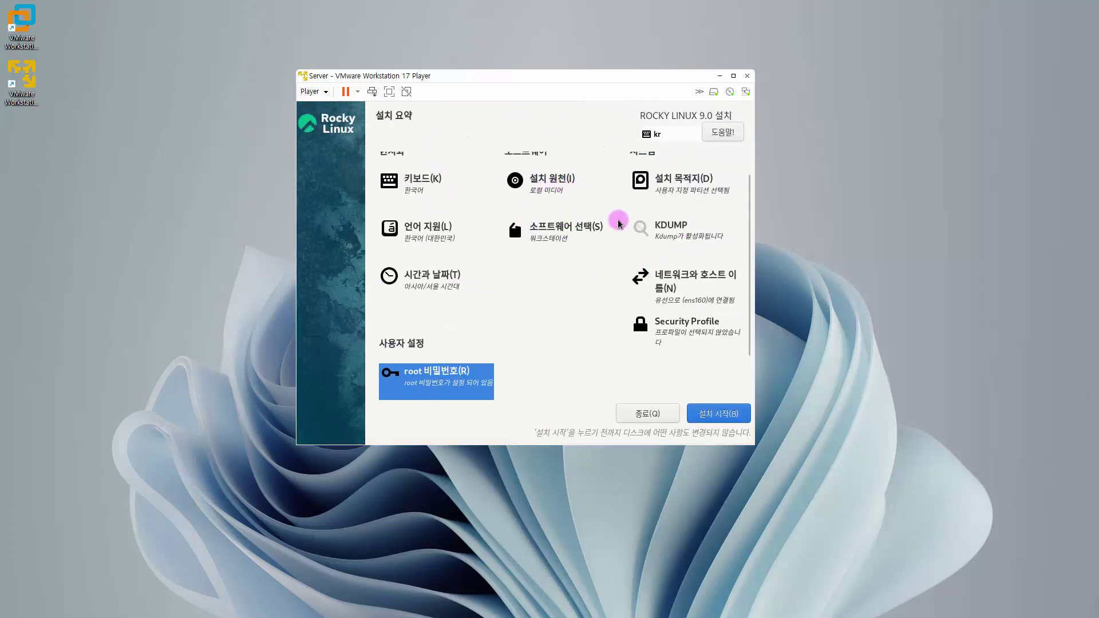
- Review the installation summary and begin installing Rocky Linux 9.0
{"action": "scroll", "coordinate": [629, 225], "scroll_direction": "up", "scroll_amount": 1}
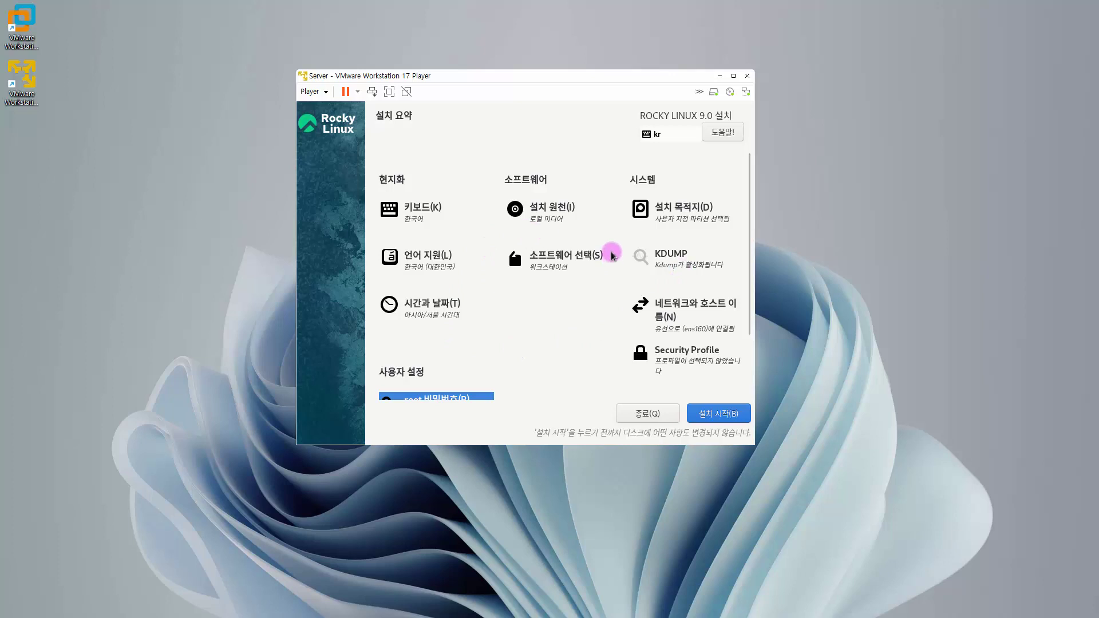
{"action": "scroll", "coordinate": [612, 256], "scroll_direction": "down", "scroll_amount": 1}
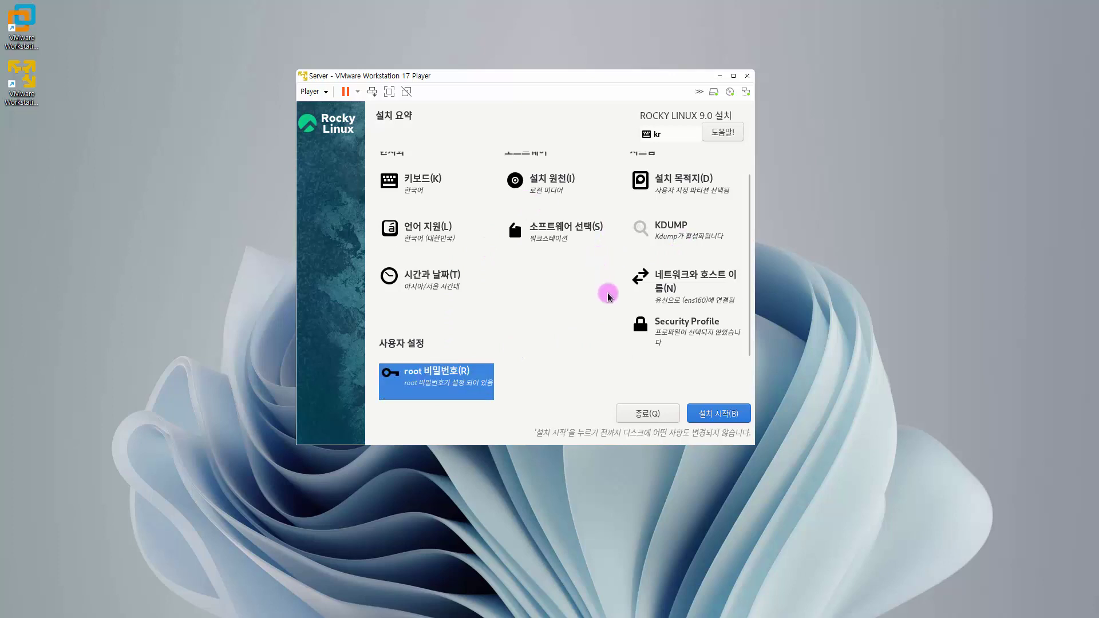
{"action": "left_click", "coordinate": [713, 414]}
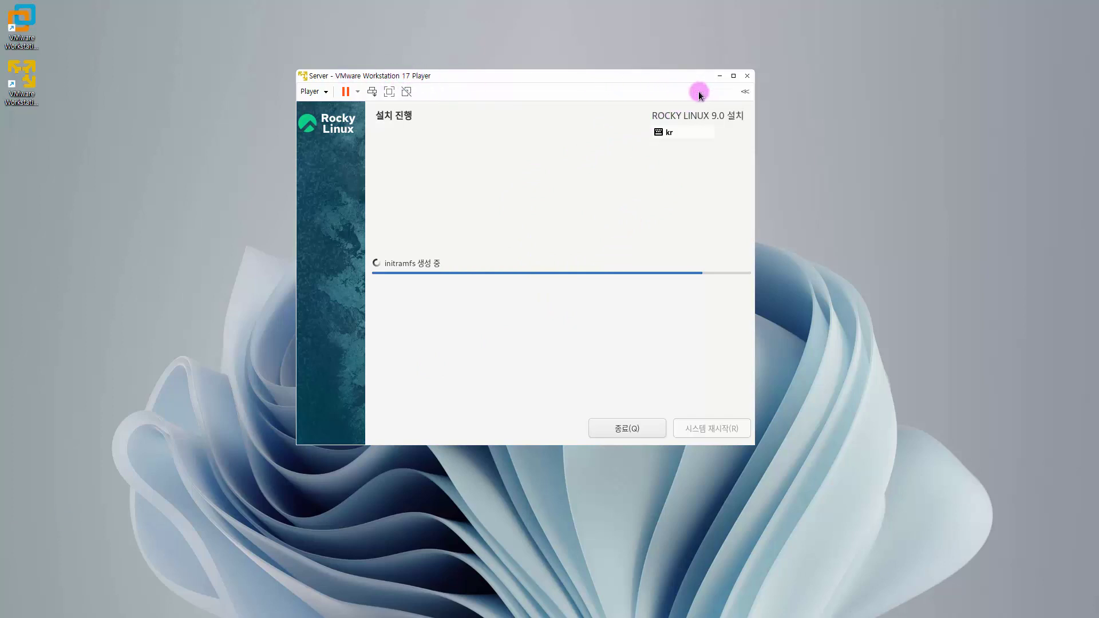
- Hide and re-show the device status icons, then reboot once installation completes
{"action": "left_click", "coordinate": [699, 92]}
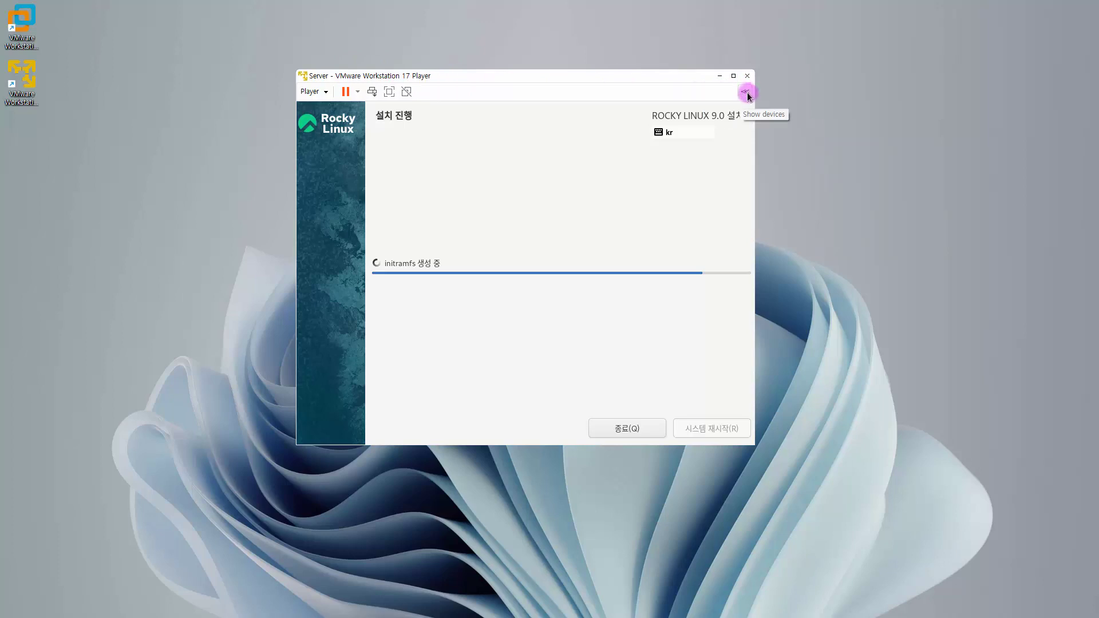
{"action": "left_click", "coordinate": [744, 90]}
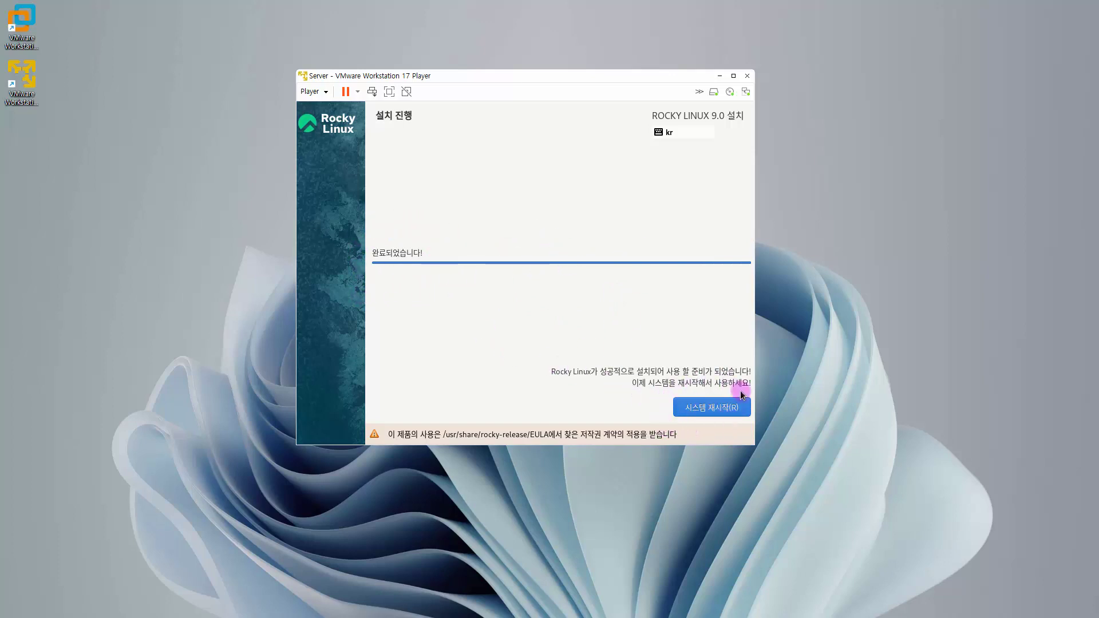
{"action": "left_click", "coordinate": [716, 409]}
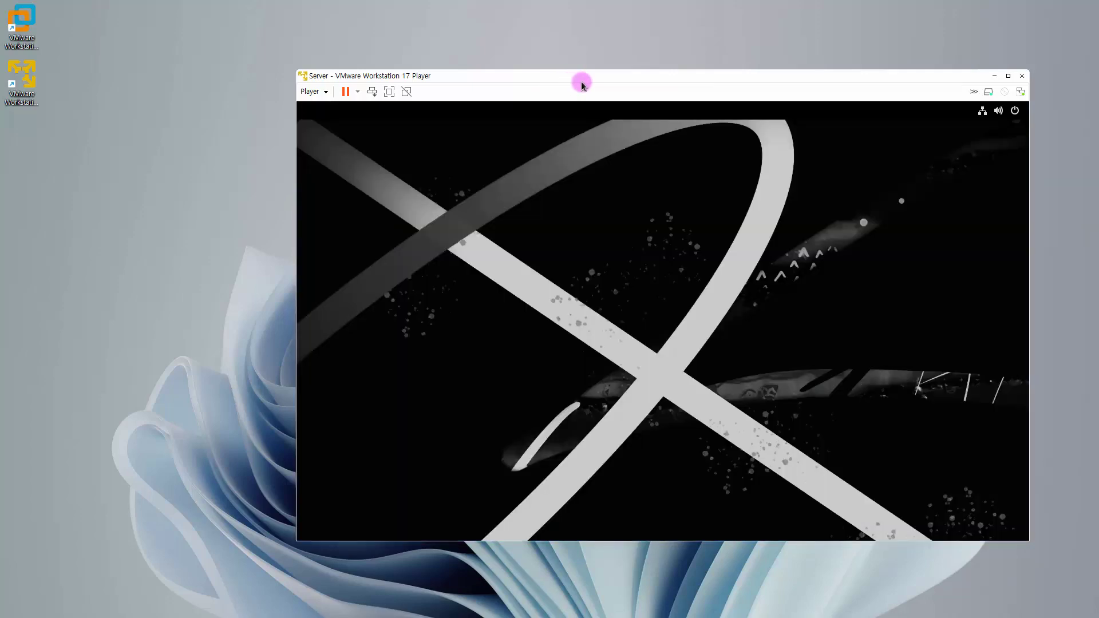
- Move the VM window, start first-run setup, accept privacy settings, and skip online accounts
{"action": "left_click_drag", "start_coordinate": [580, 81], "coordinate": [500, 69]}
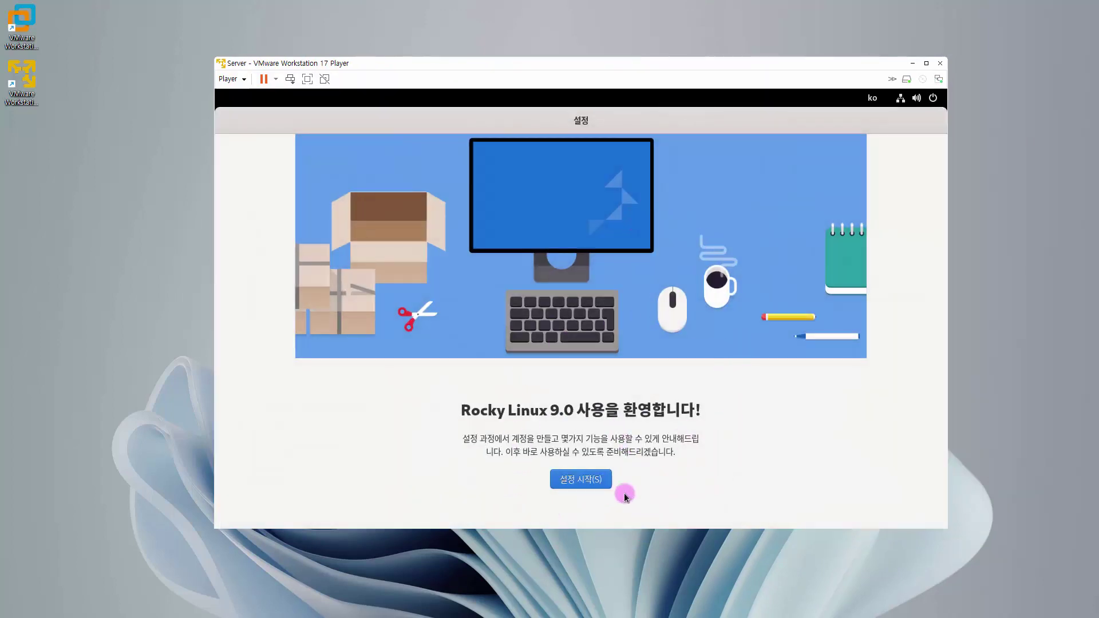
{"action": "left_click", "coordinate": [593, 480]}
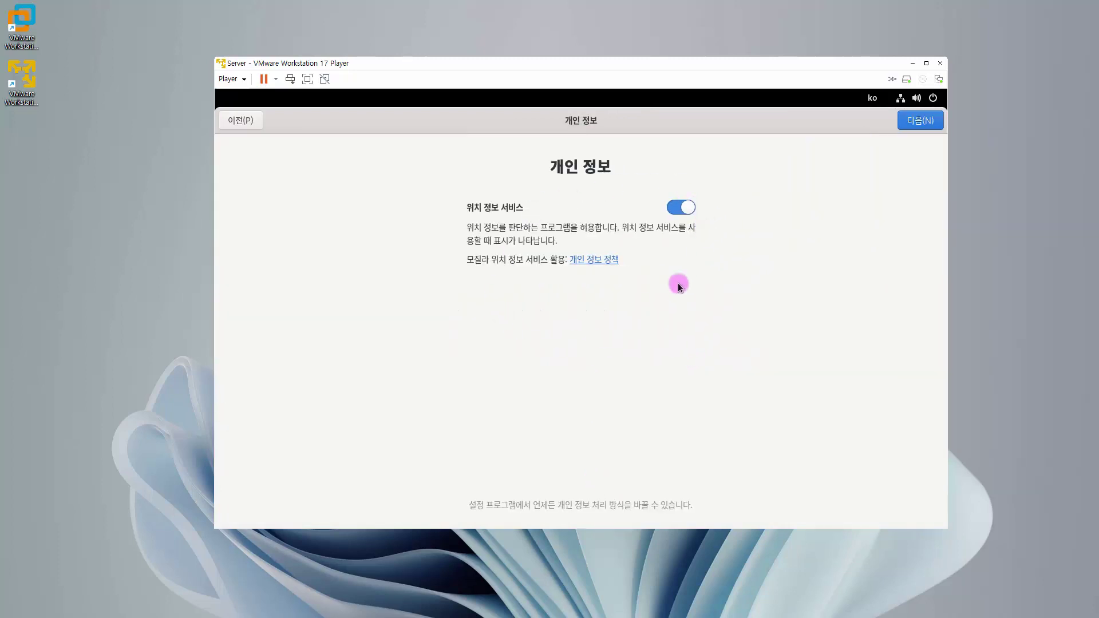
{"action": "left_click", "coordinate": [917, 128]}
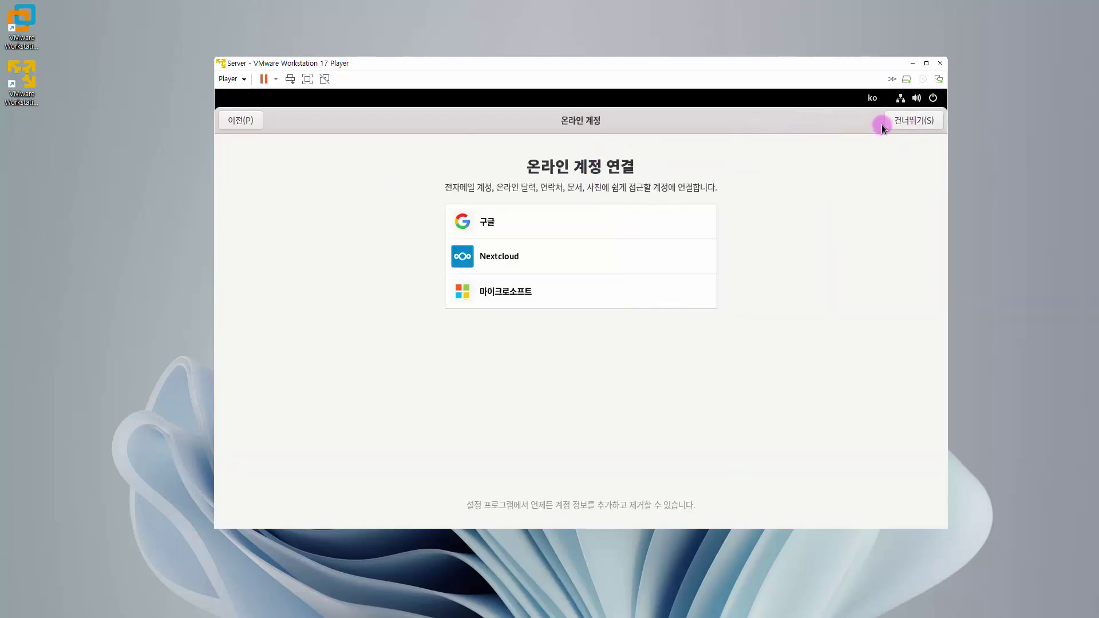
{"action": "left_click", "coordinate": [892, 125]}
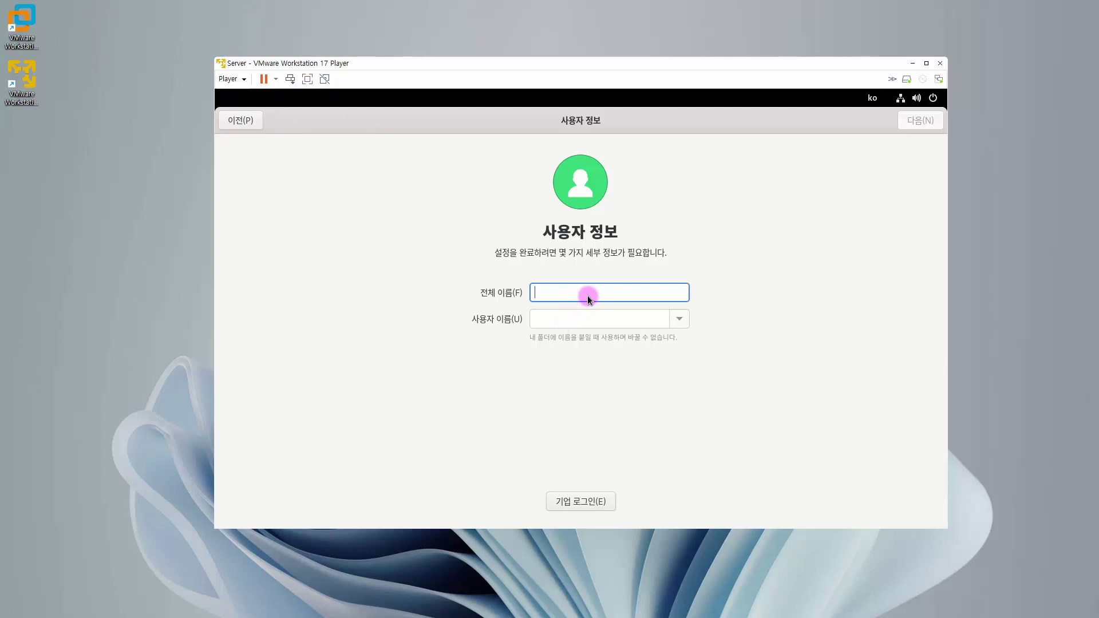
- Create the user 'rocky' and enter and confirm its account password
{"action": "type", "text": "rocky"}
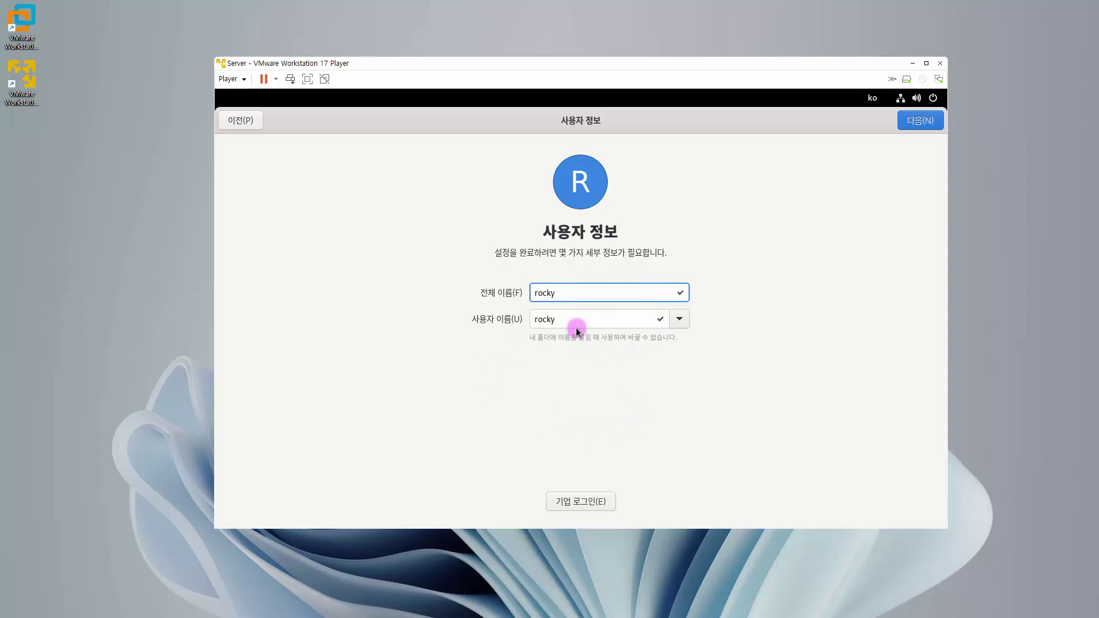
{"action": "left_click", "coordinate": [929, 123]}
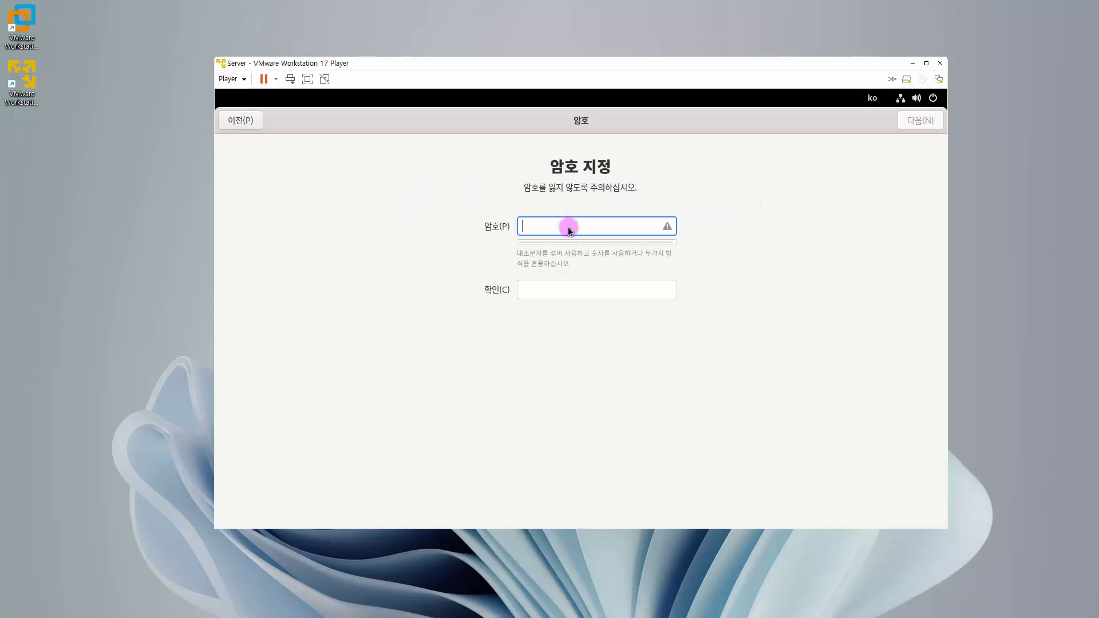
{"action": "type", "text": "12345"}
{"action": "key", "text": "Tab"}
{"action": "type", "text": "12345"}
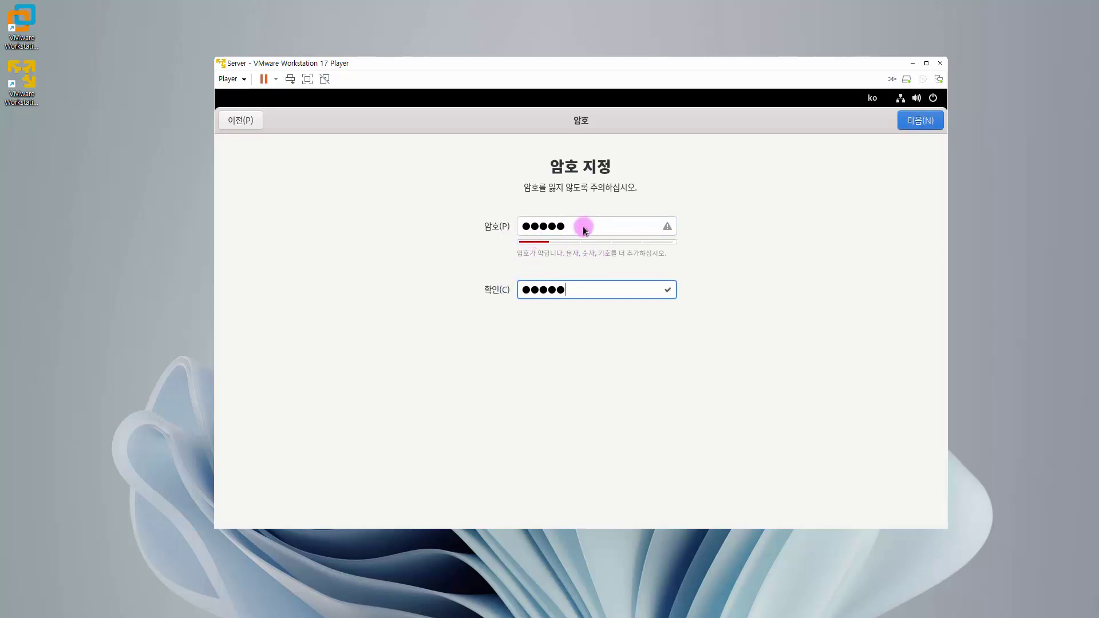
{"action": "left_click", "coordinate": [911, 124]}
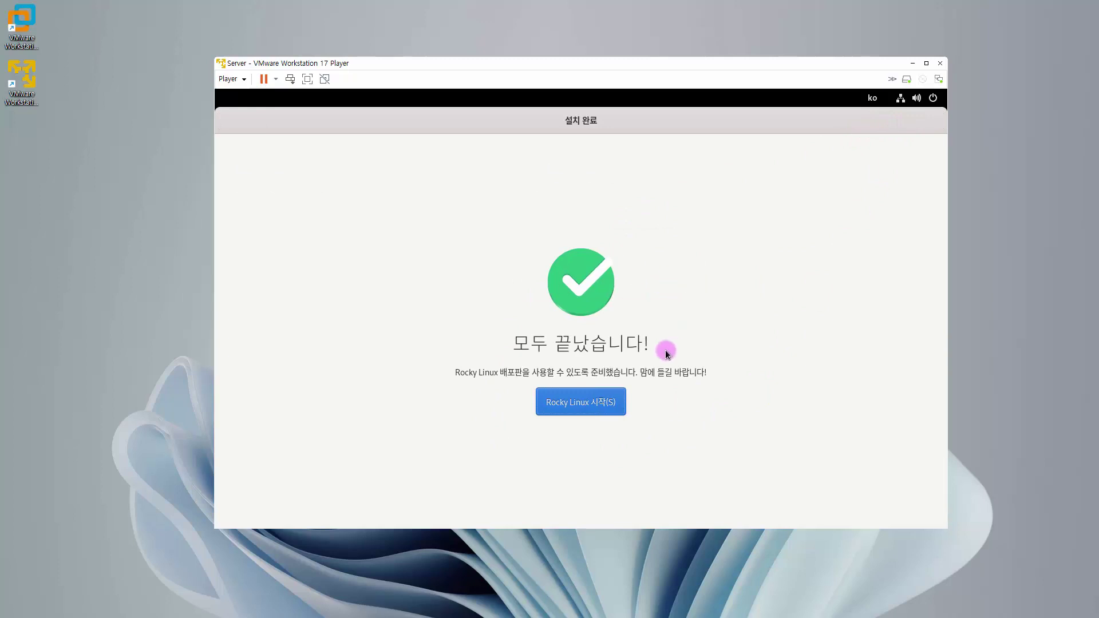
- Start Rocky Linux, decline the welcome tour, and toggle the Activities overview
{"action": "left_click", "coordinate": [600, 405]}
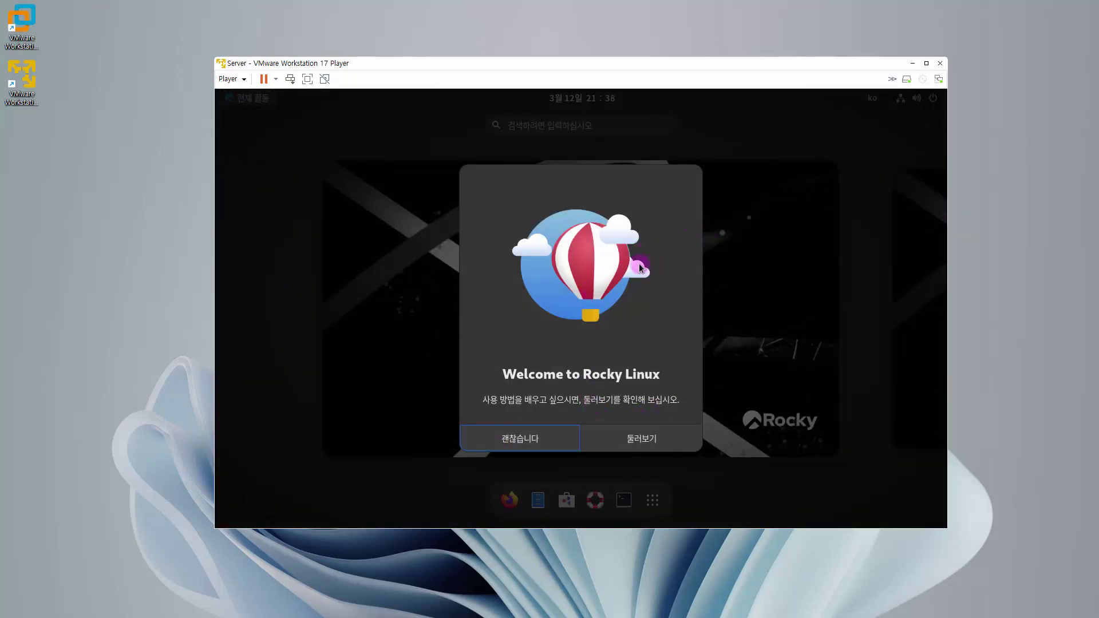
{"action": "left_click", "coordinate": [520, 439]}
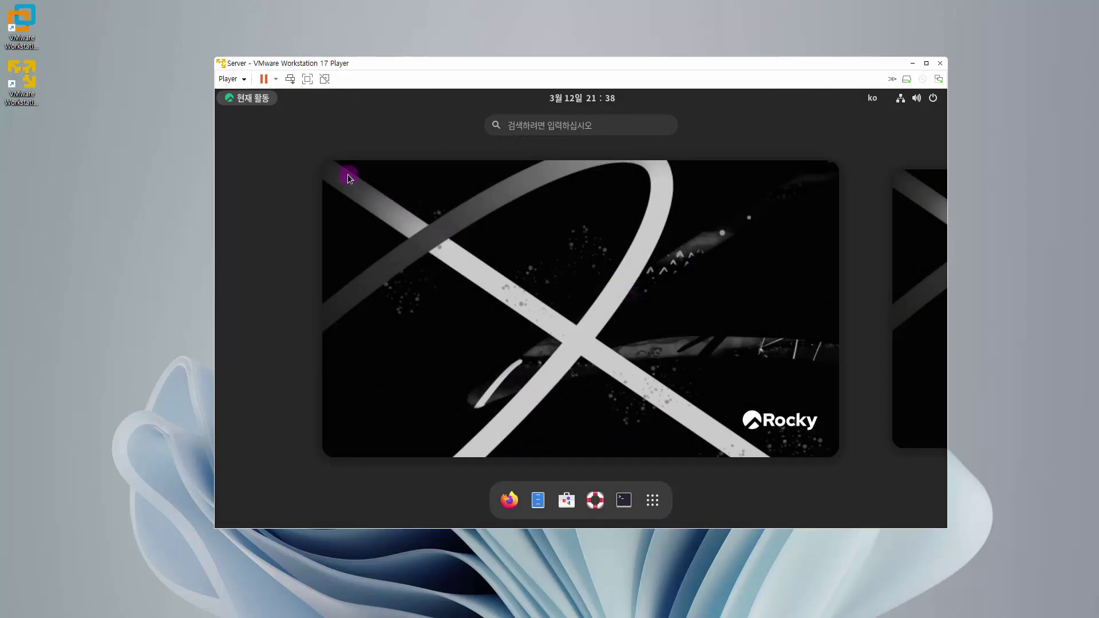
{"action": "left_click", "coordinate": [260, 102]}
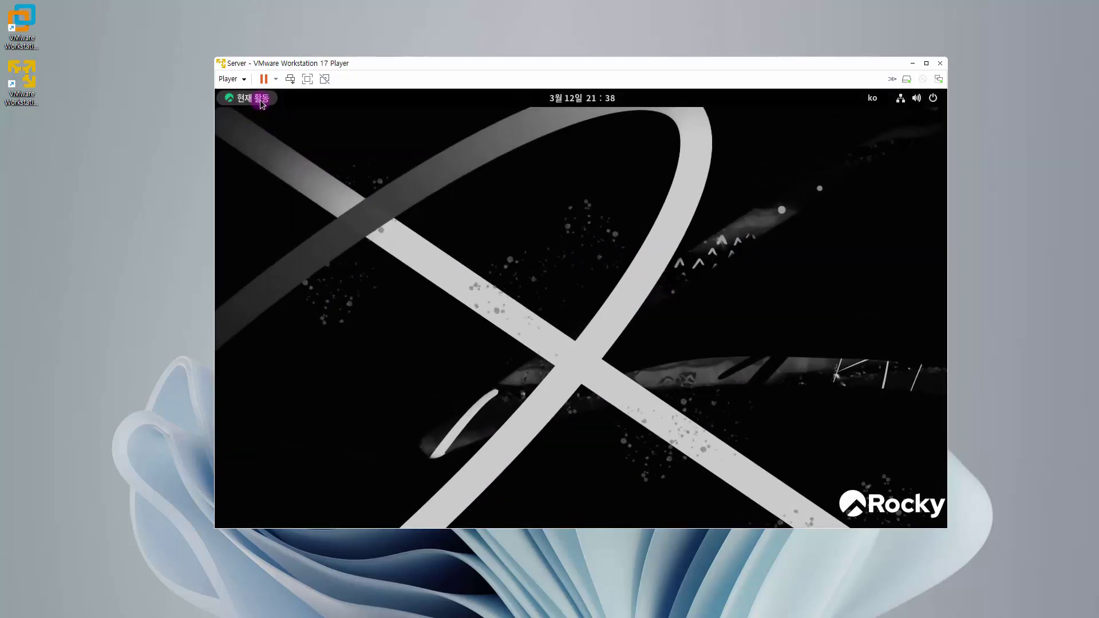
{"action": "left_click", "coordinate": [261, 102]}
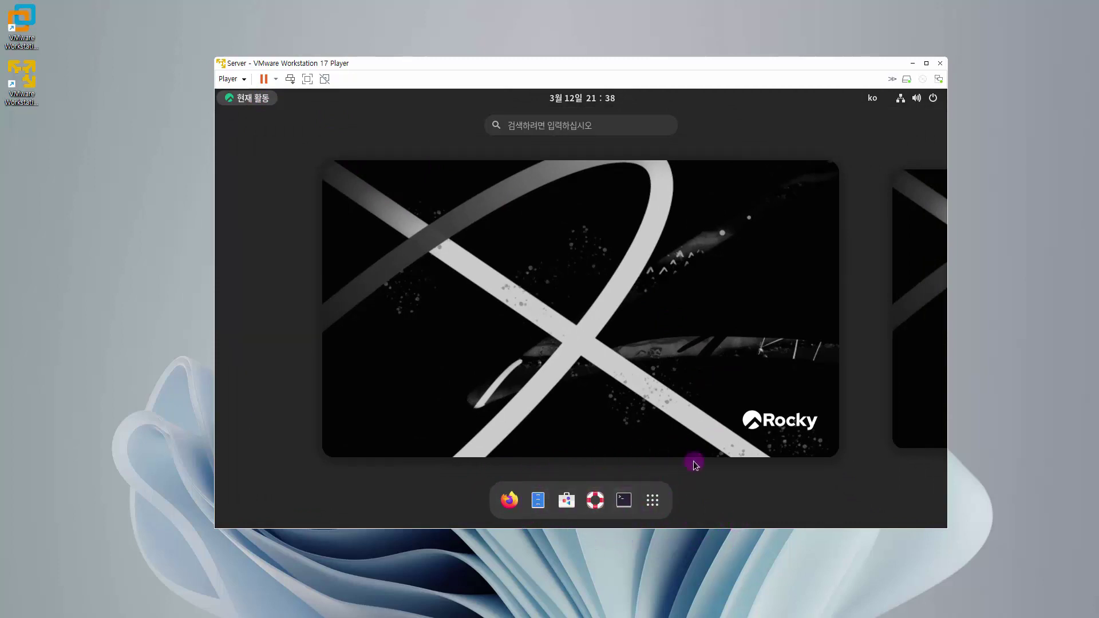
{"action": "left_click", "coordinate": [266, 103]}
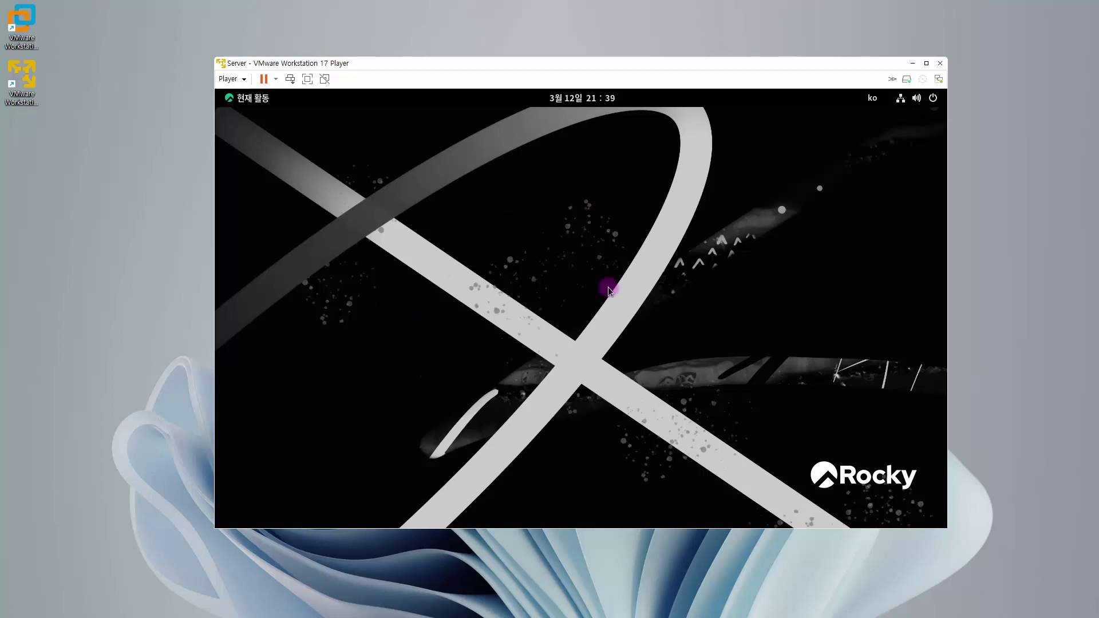
- Power off the Rocky Linux VM from the system menu and confirm the shutdown
{"action": "left_click", "coordinate": [934, 99]}
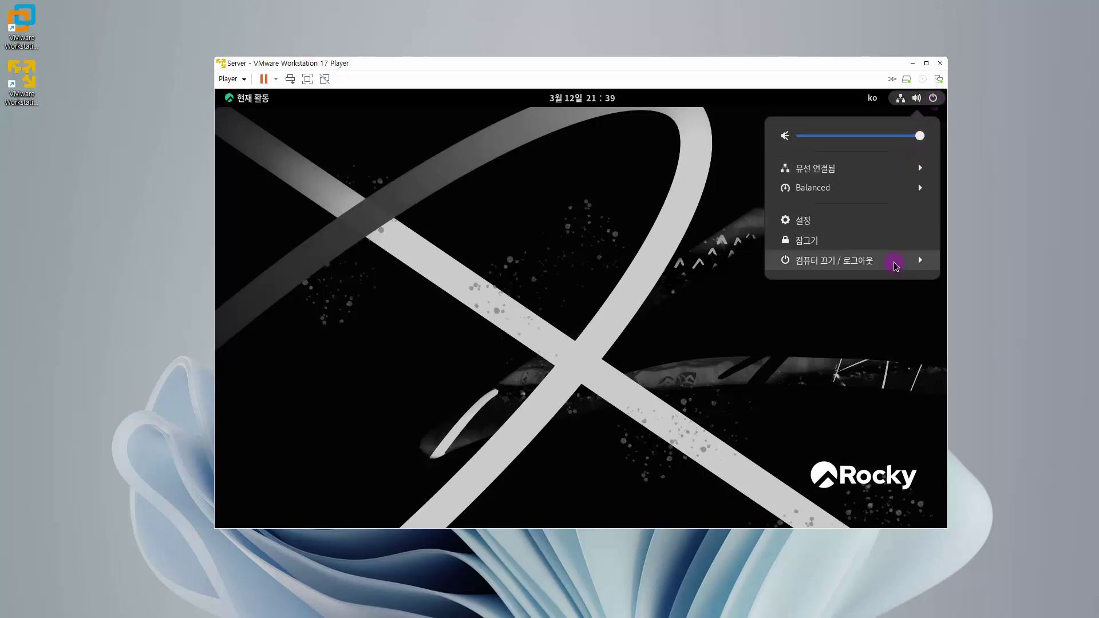
{"action": "left_click", "coordinate": [897, 267]}
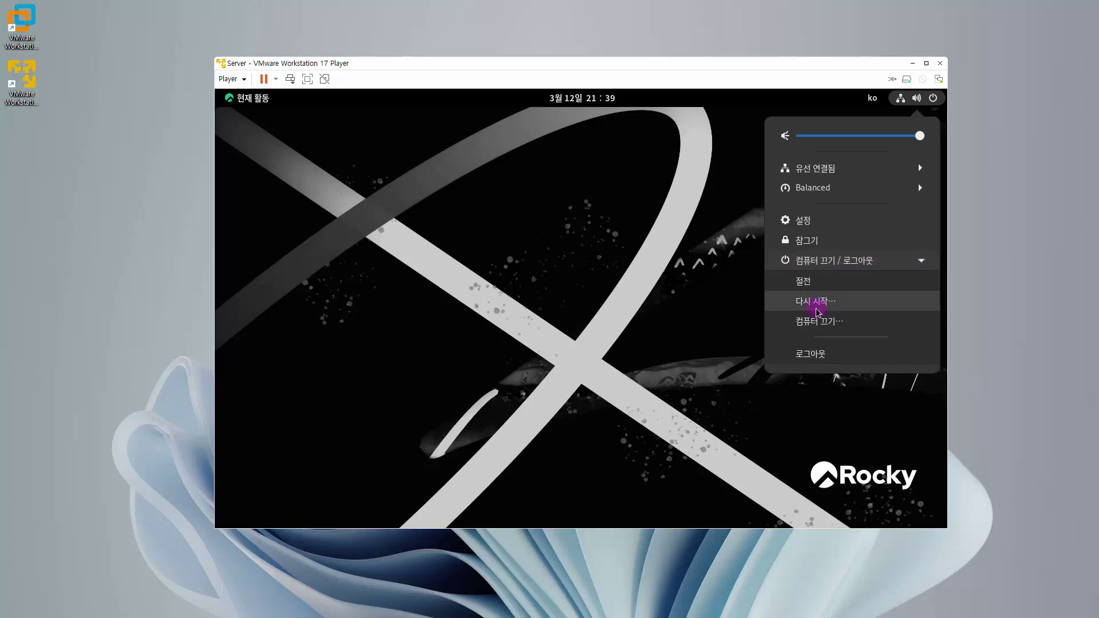
{"action": "left_click", "coordinate": [820, 325]}
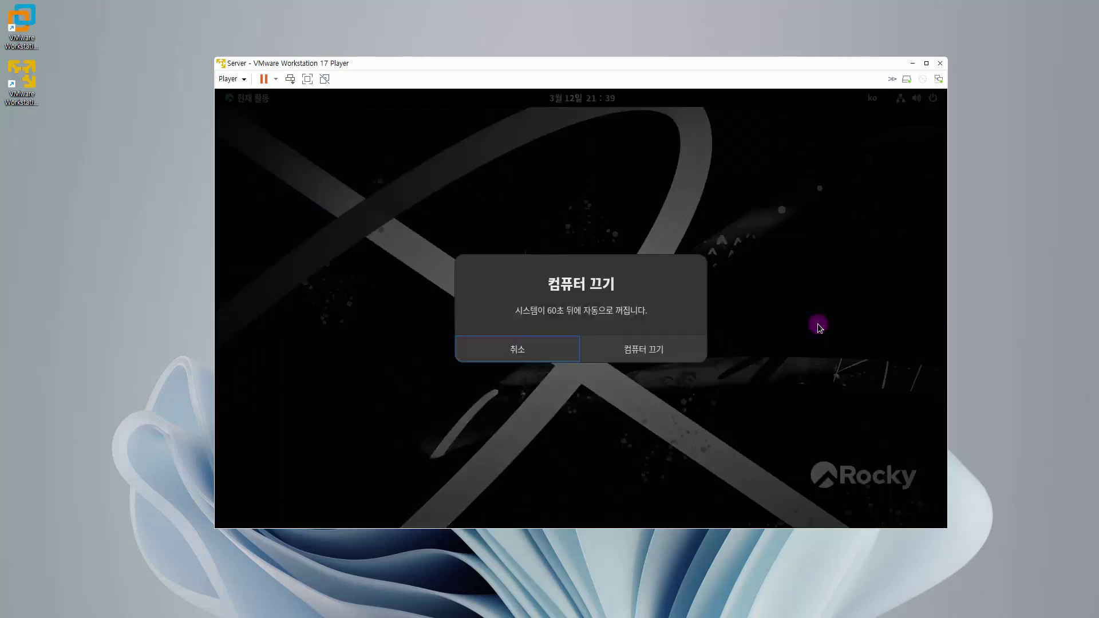
{"action": "left_click", "coordinate": [674, 352]}
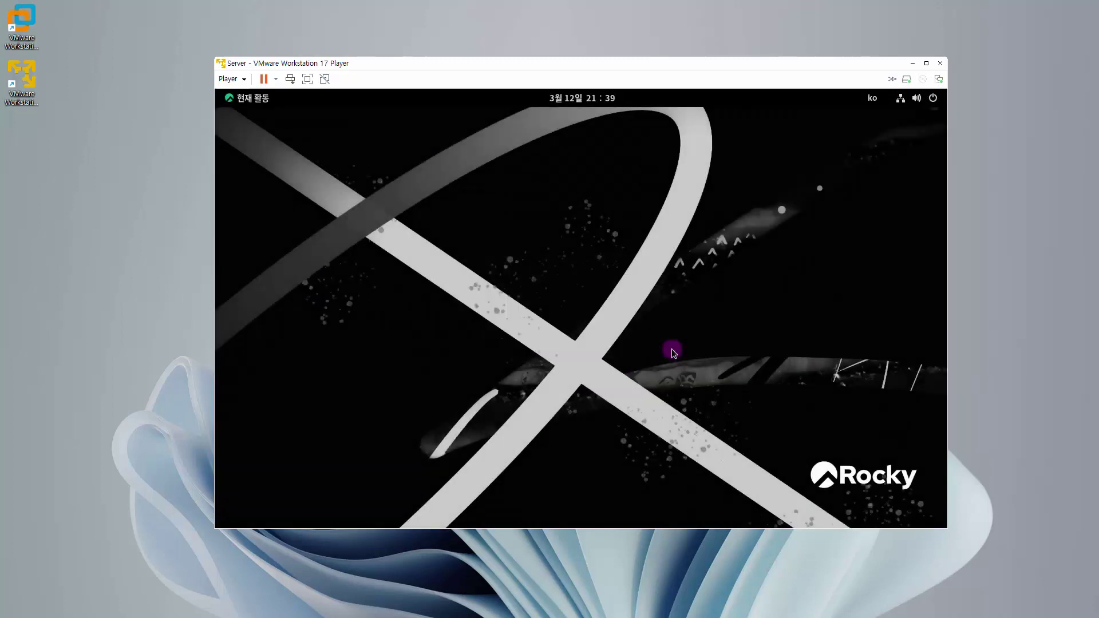